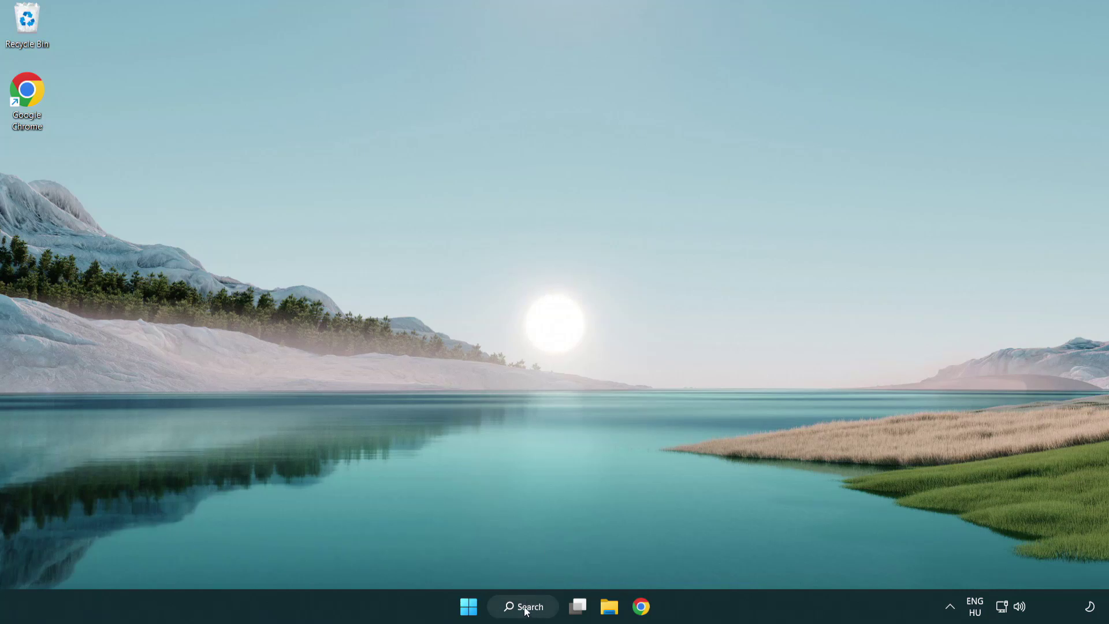
Search for 'device manager' and launch Device Manager from the results
left_click(529, 608)
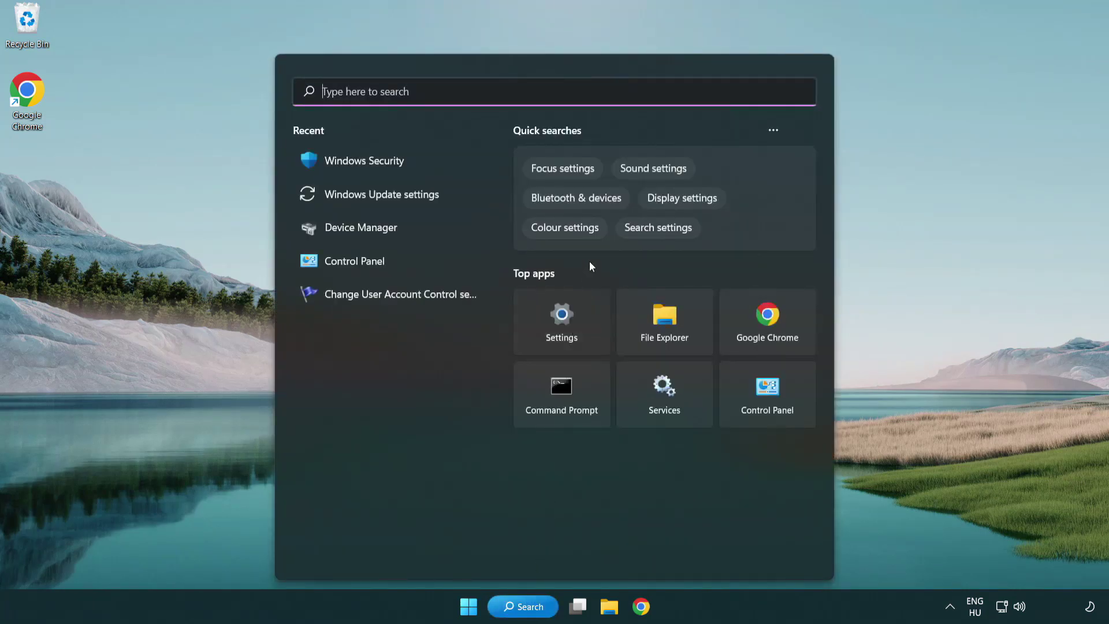
type("device manager")
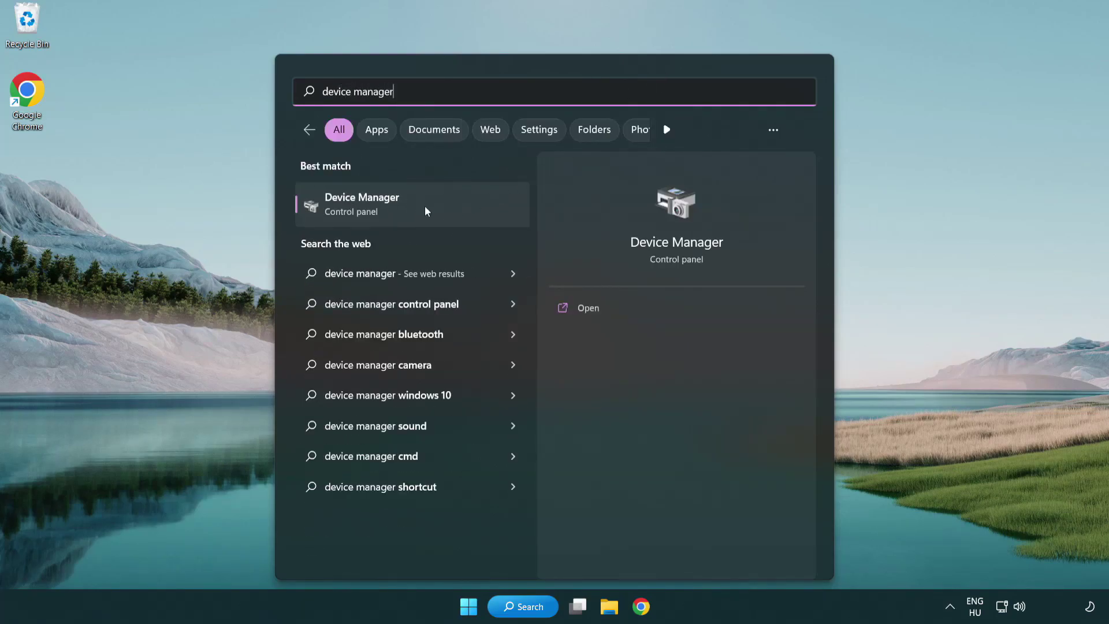
left_click(444, 213)
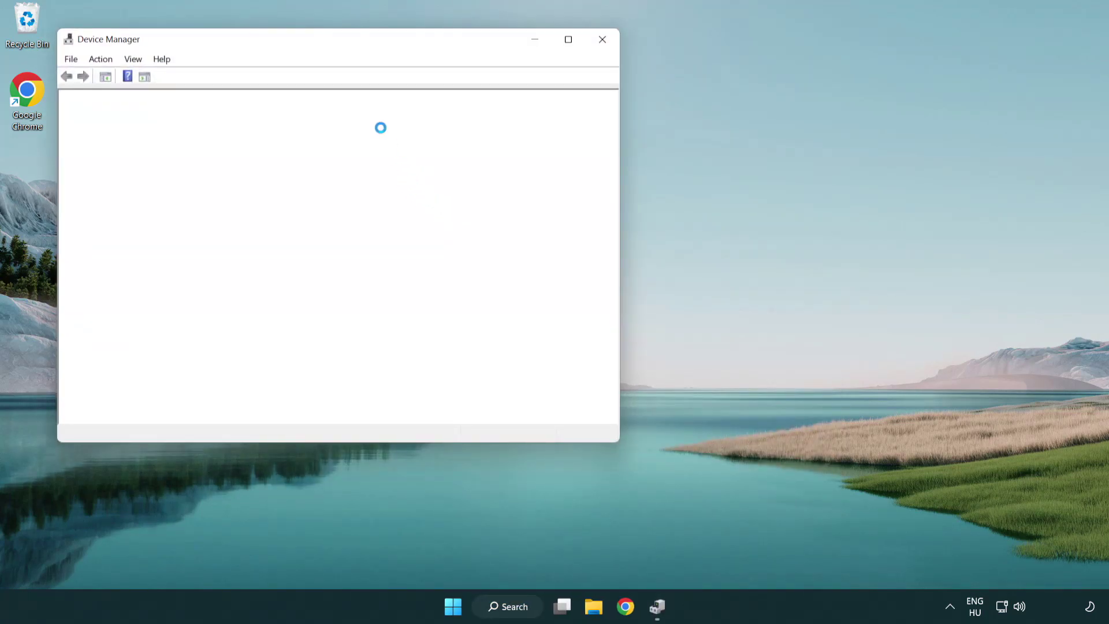
Expand Display adapters and start Update driver for the VMware SVGA 3D adapter
left_click_drag(303, 44, 488, 111)
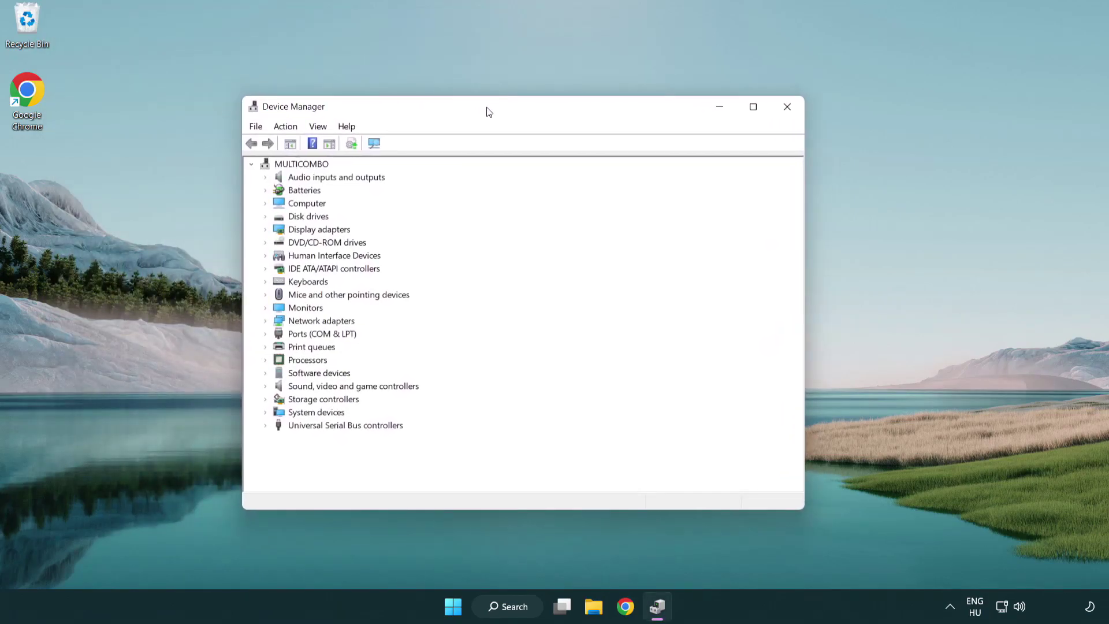
left_click(304, 232)
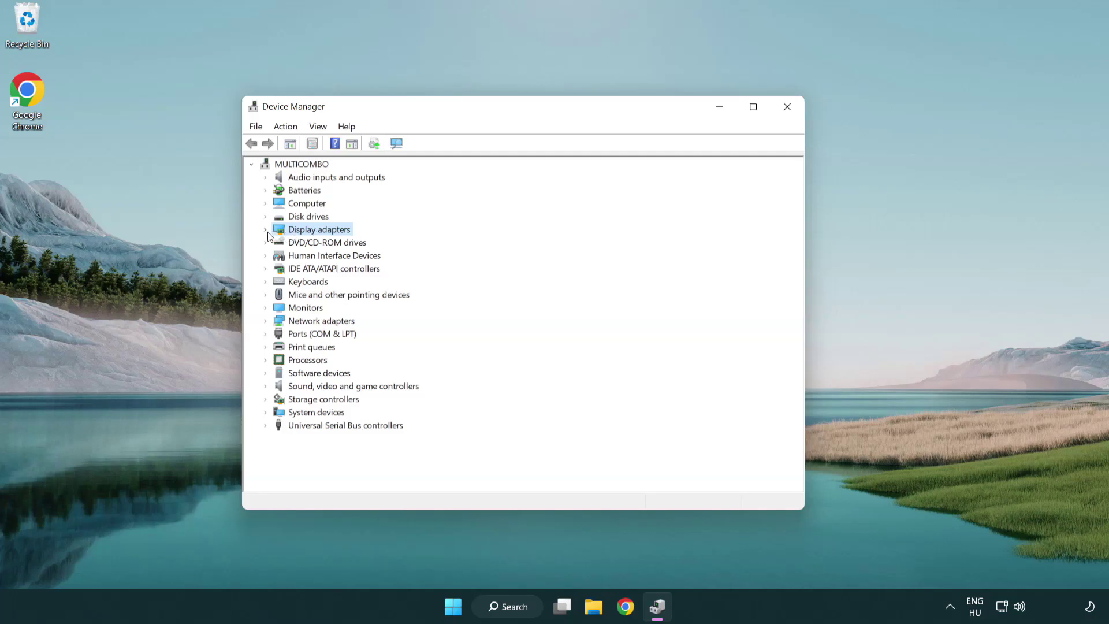
left_click(265, 231)
left_click(321, 243)
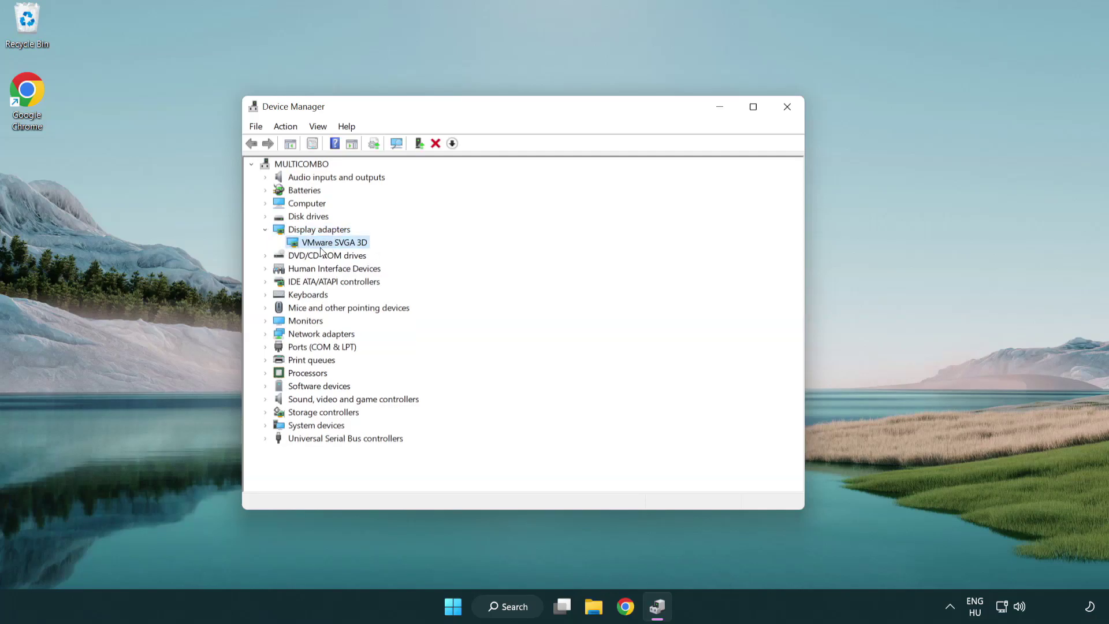
right_click(331, 248)
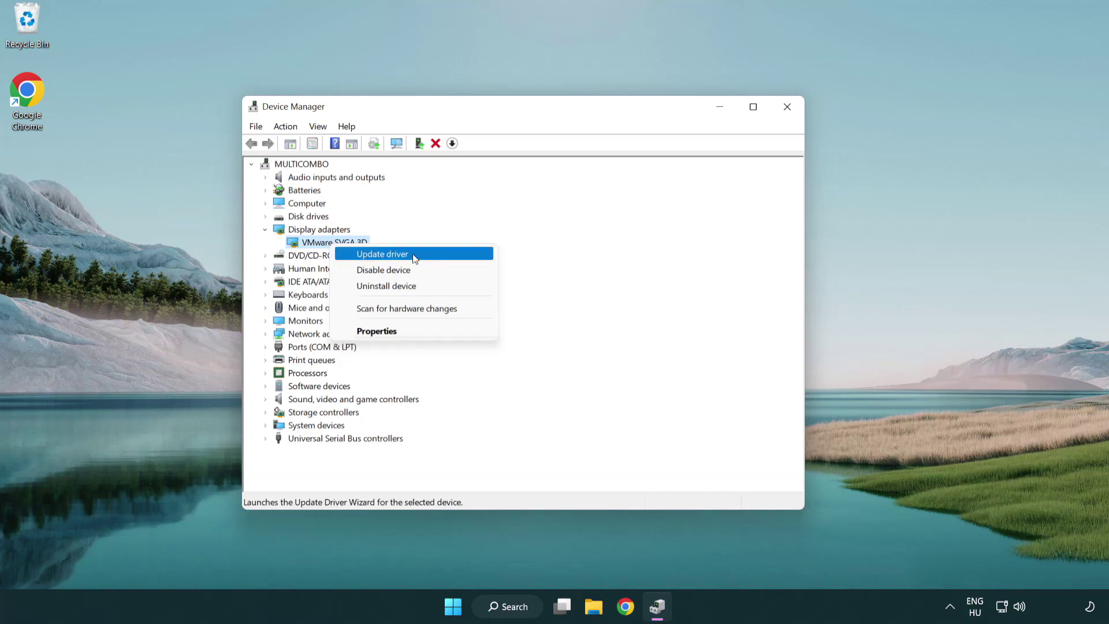
left_click(437, 255)
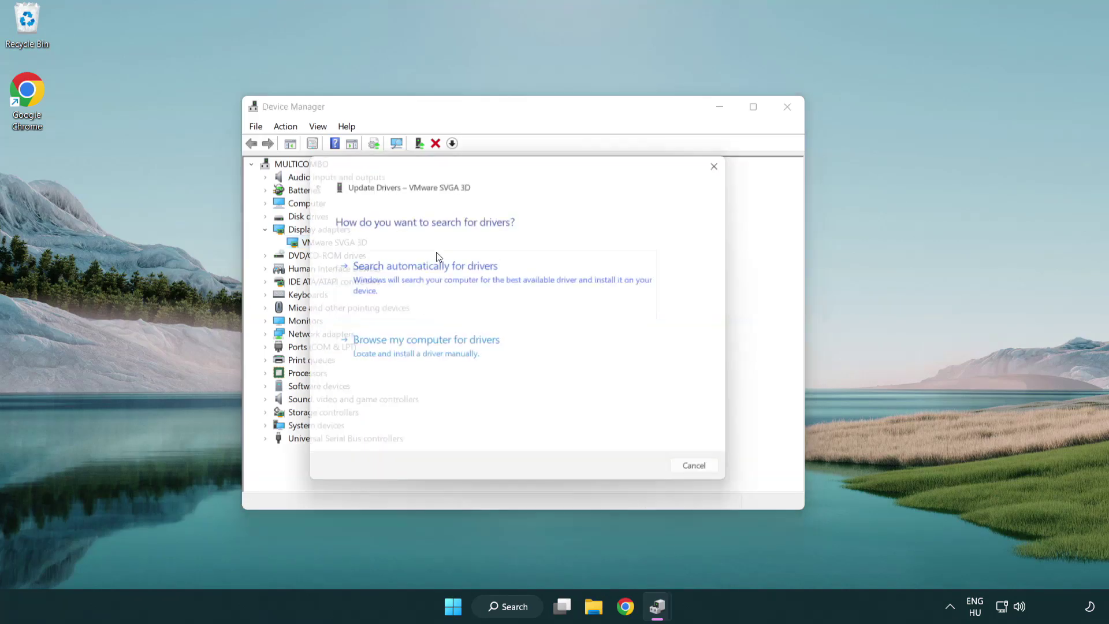
Search automatically for drivers, confirm the best one is installed, and close Device Manager
left_click_drag(460, 171, 488, 160)
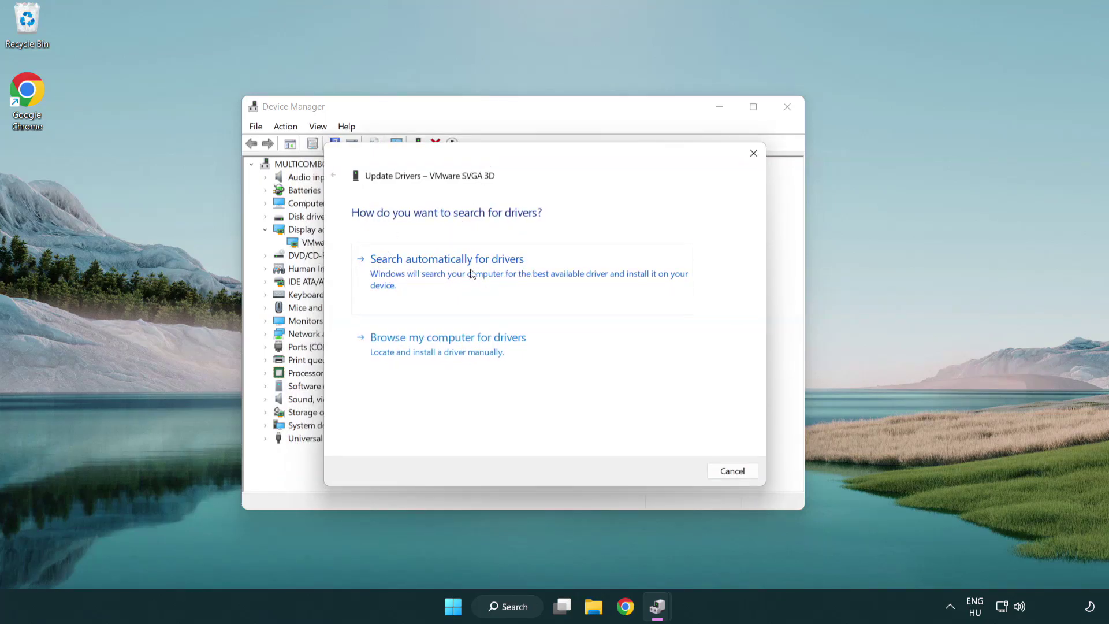
left_click(489, 274)
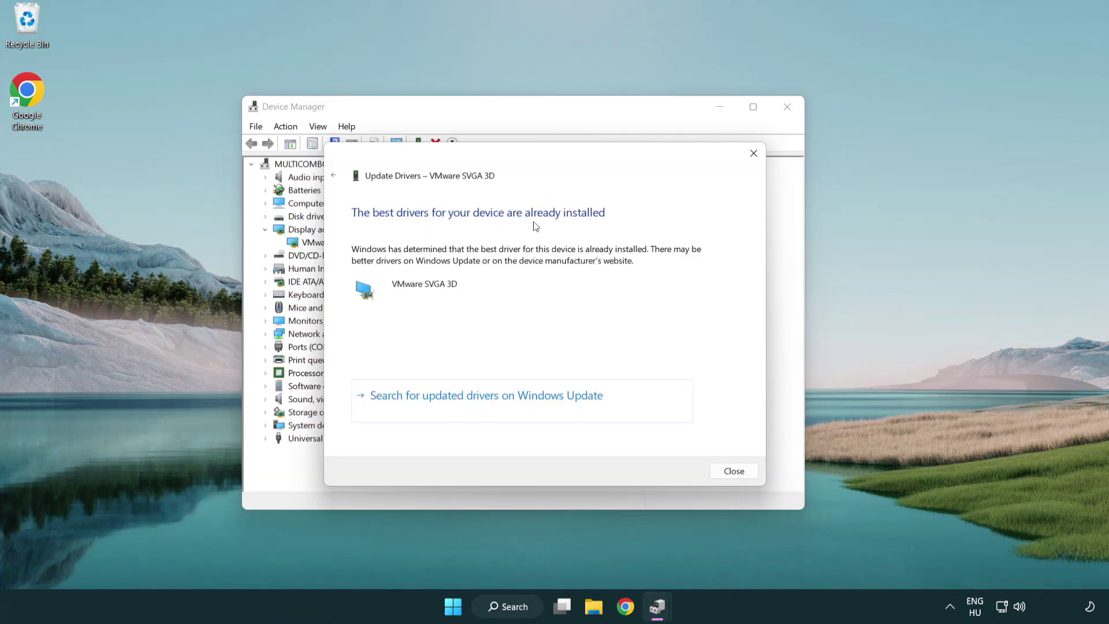
left_click(734, 472)
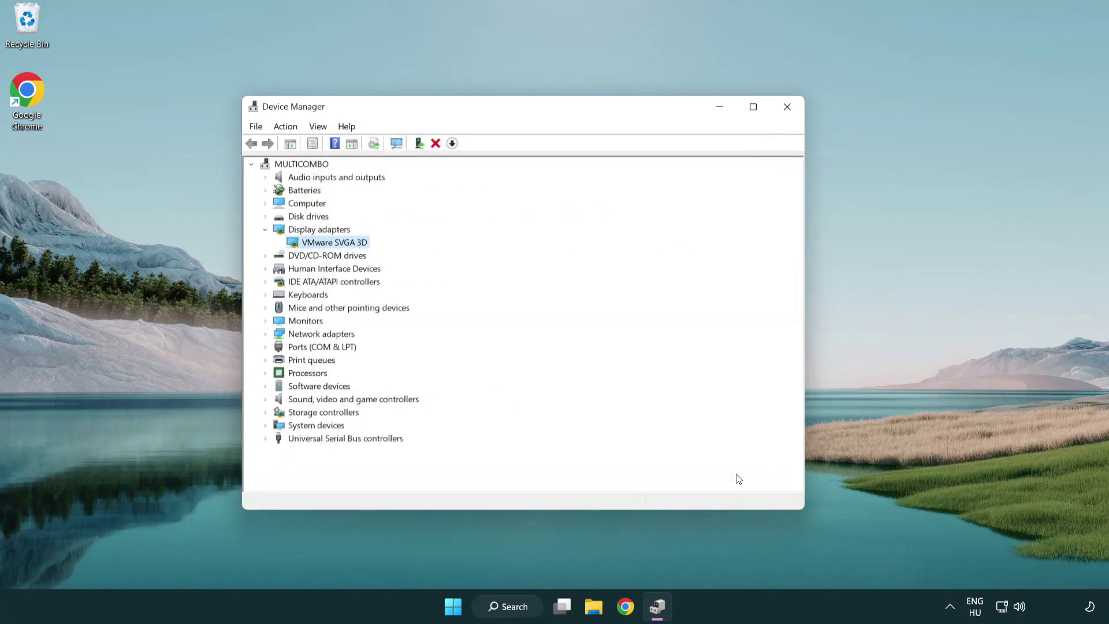
left_click(788, 110)
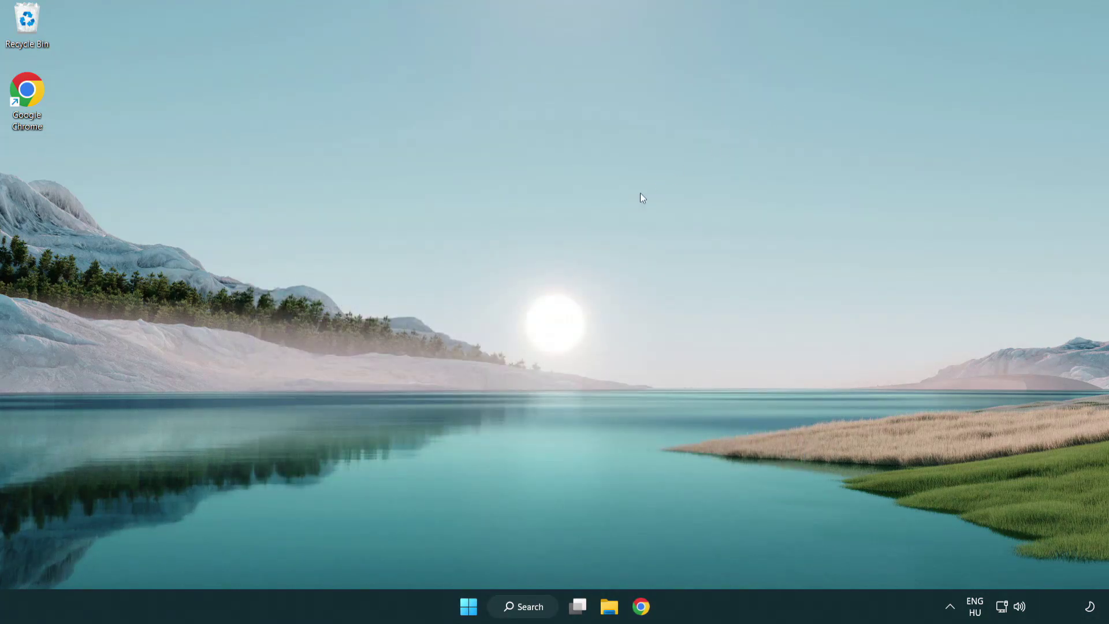
Search 'update', open Windows Update settings and check for updates
left_click(534, 605)
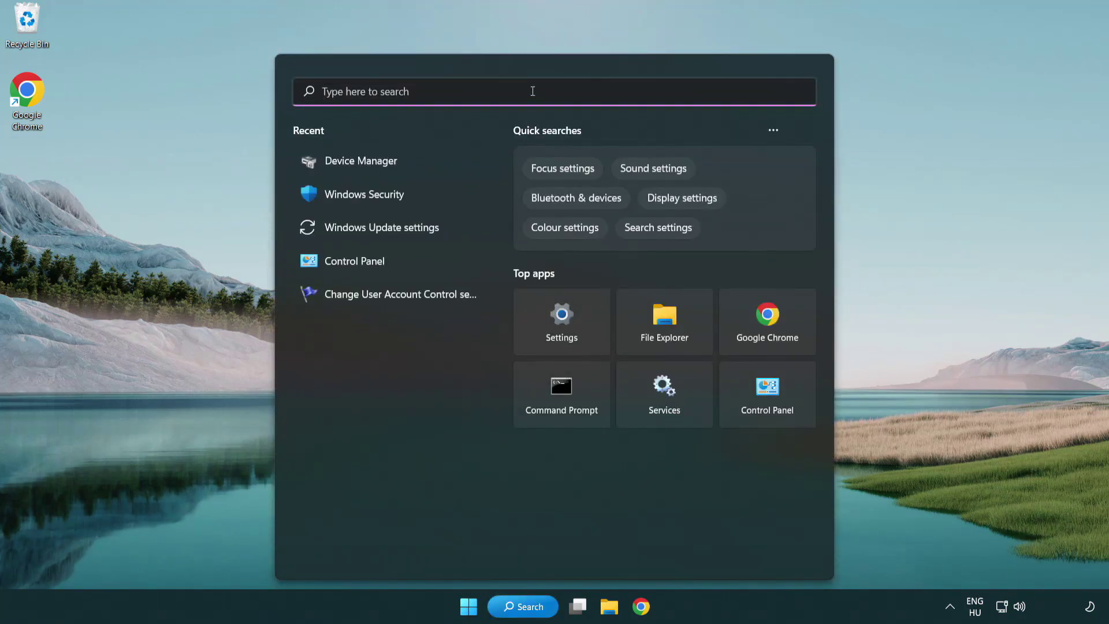
type("update")
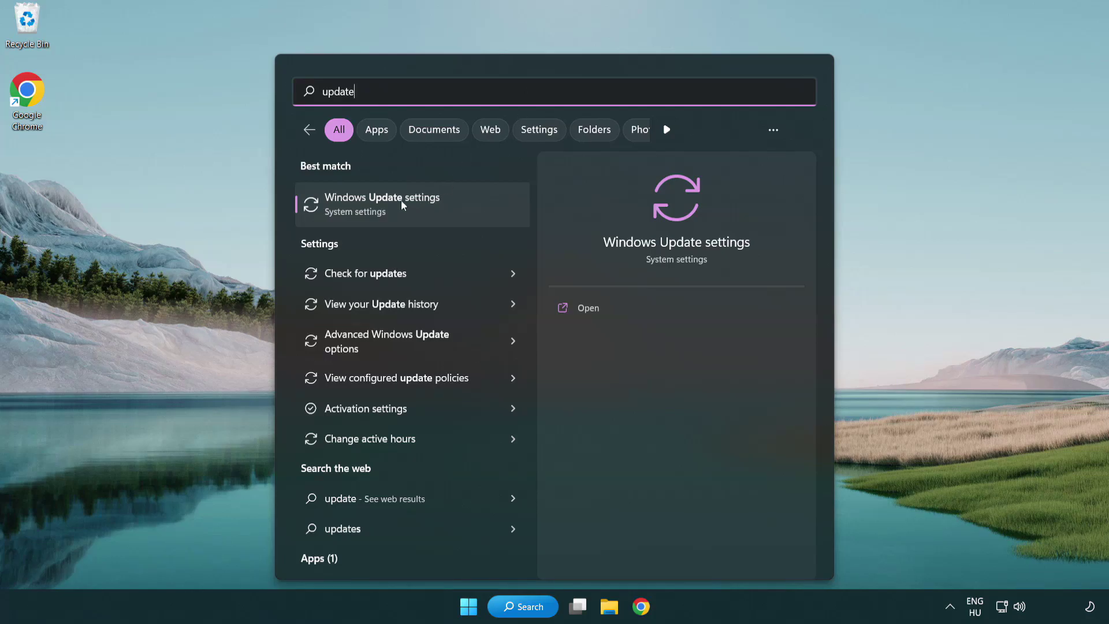
left_click(433, 213)
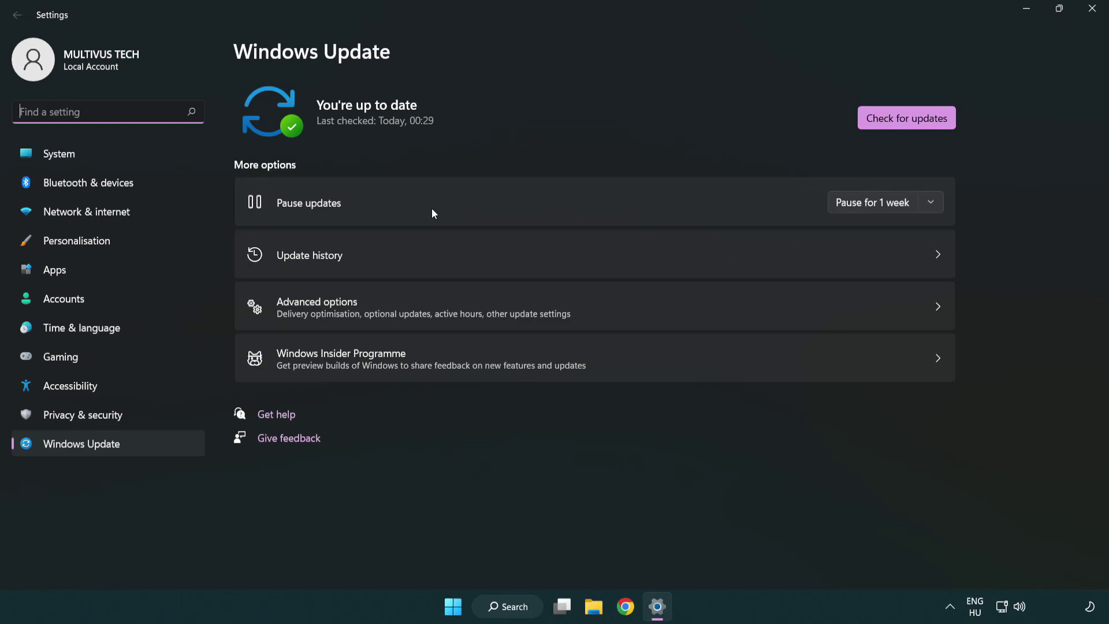
left_click(927, 124)
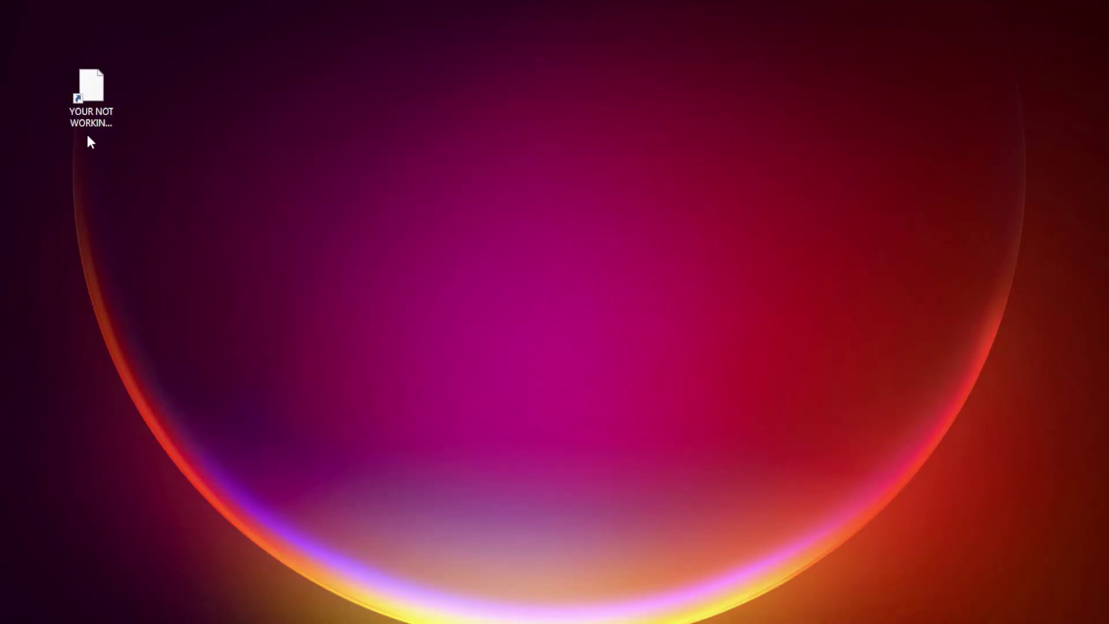
Open the YOUR NOT WORKING APP shortcut's Properties at the Compatibility settings
left_click(69, 120)
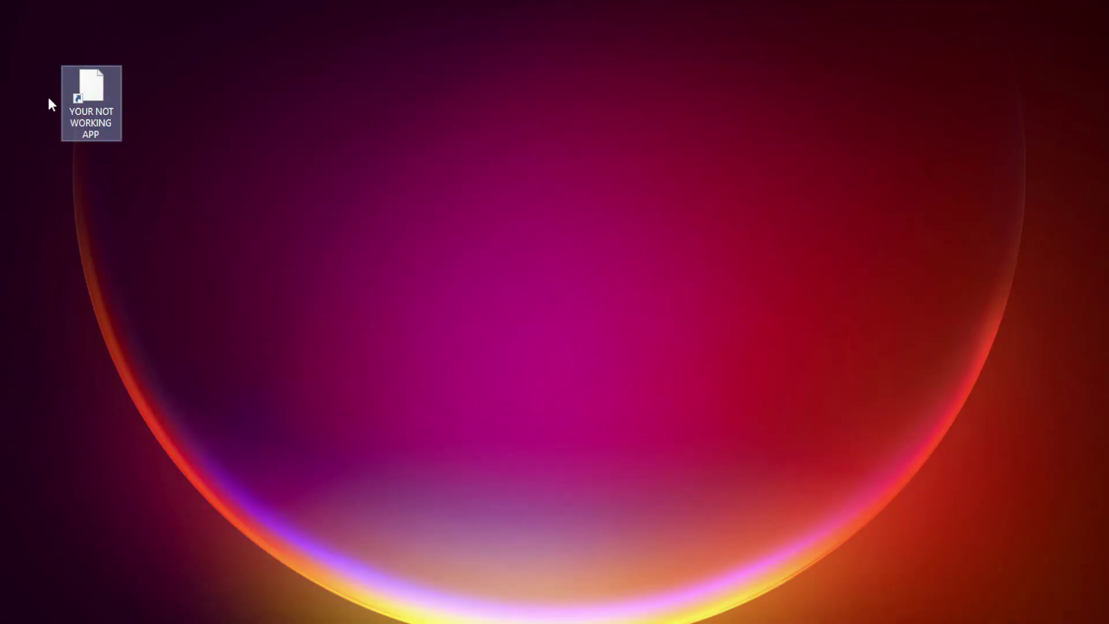
right_click(90, 81)
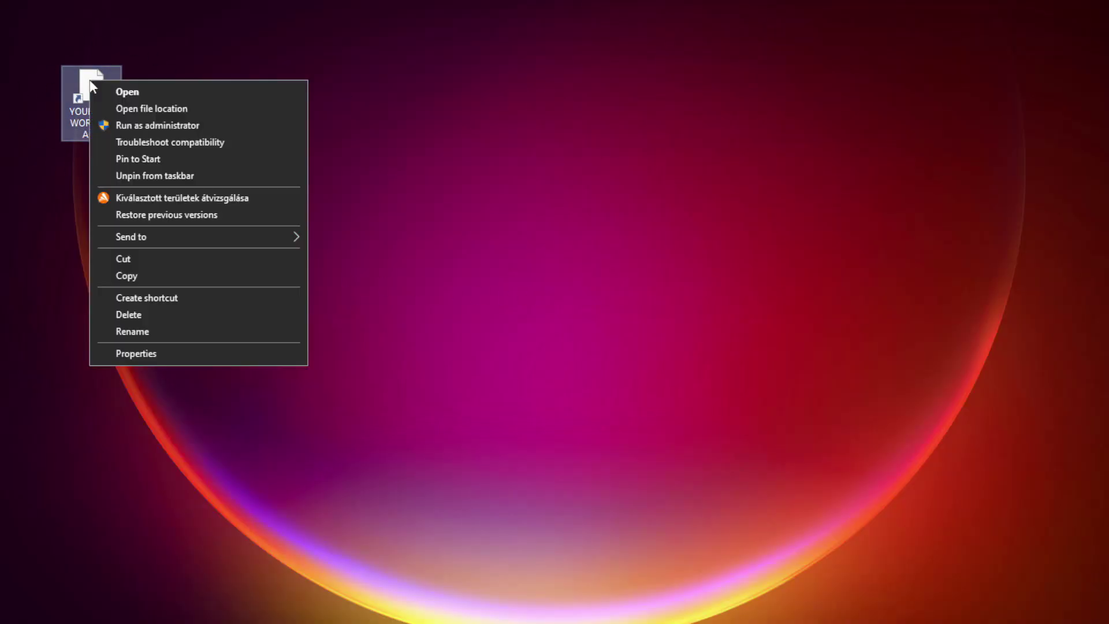
left_click(222, 352)
left_click_drag(247, 91, 560, 123)
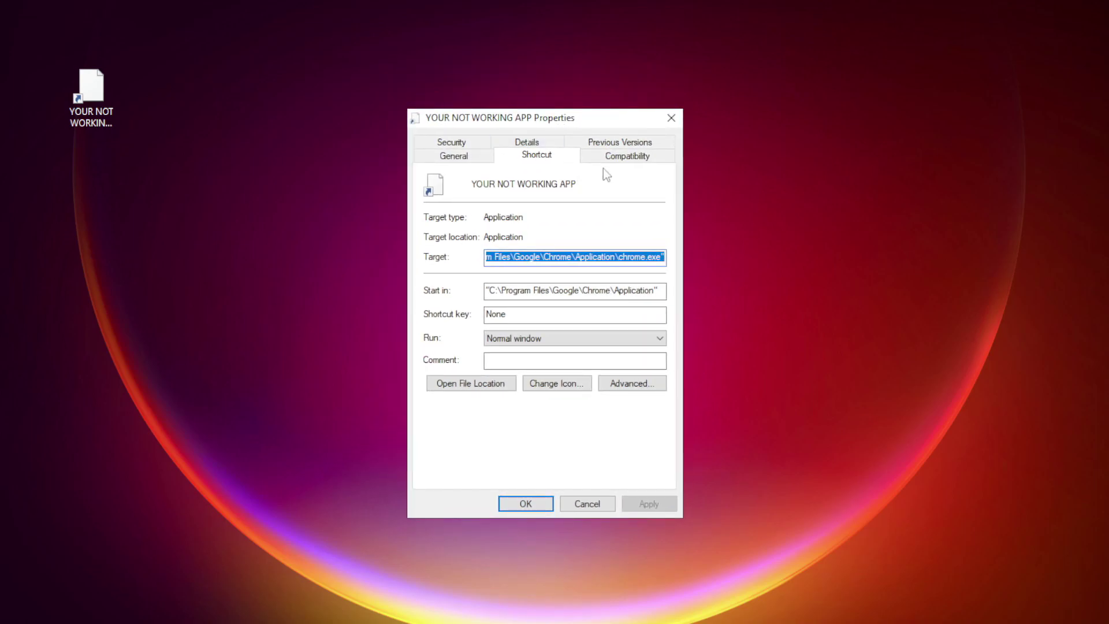
left_click(651, 164)
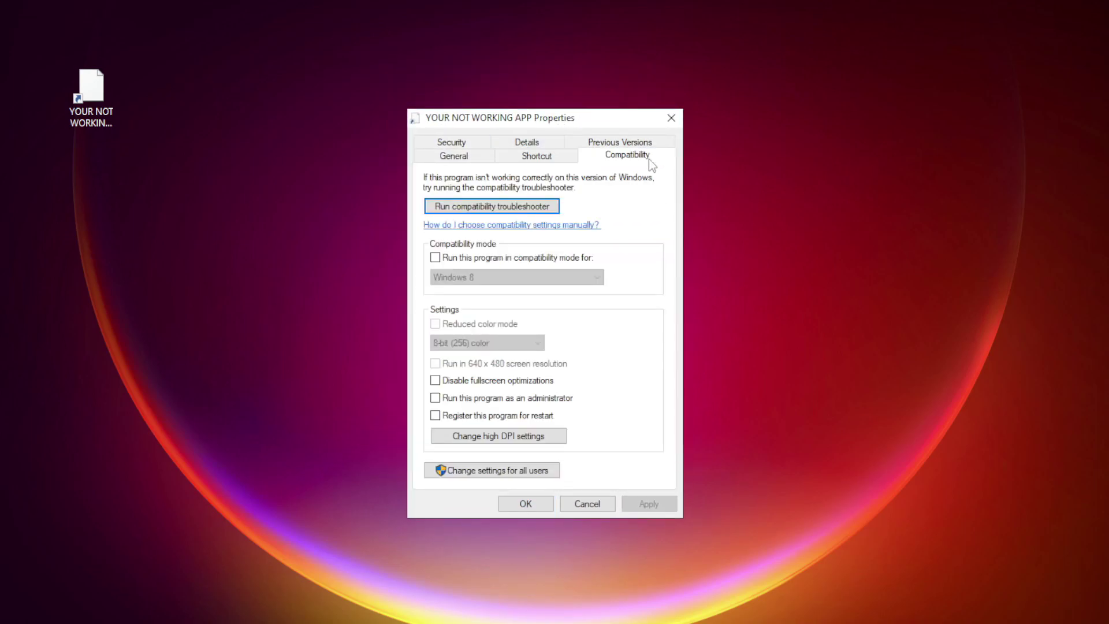
Enable Windows 8 compatibility mode for the shortcut, then apply and confirm with OK
left_click(452, 263)
left_click(493, 277)
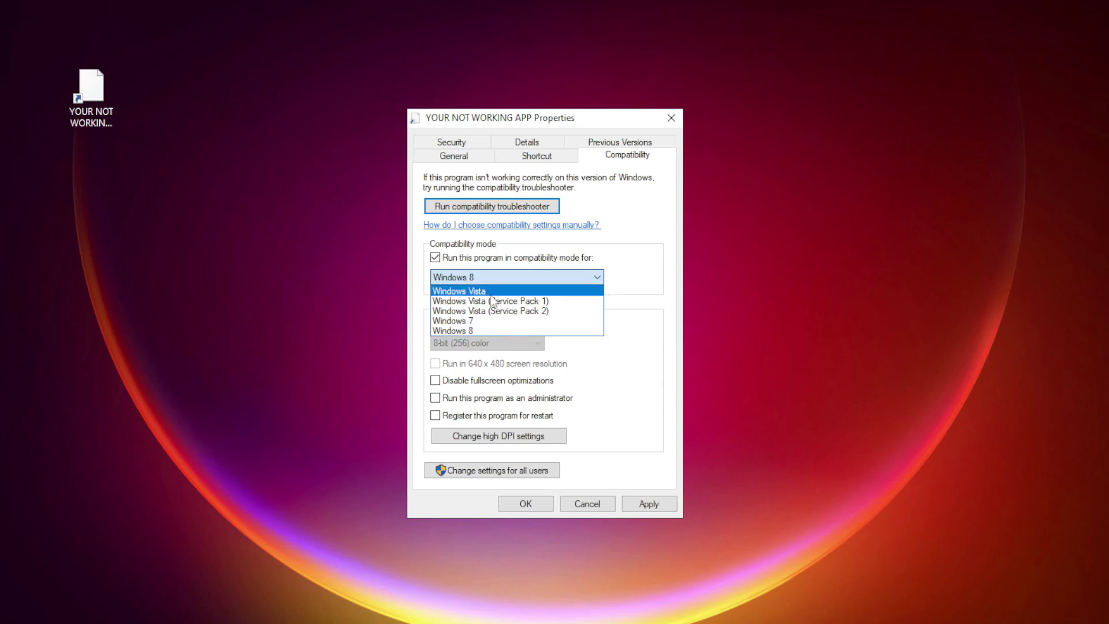
left_click(483, 329)
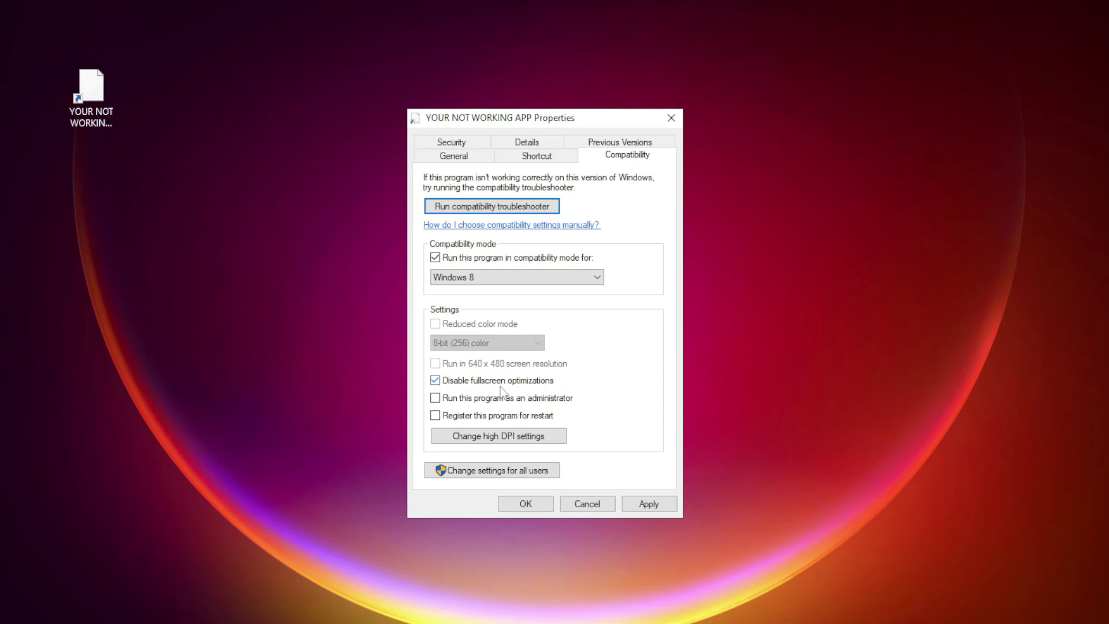
left_click(475, 411)
left_click(480, 413)
left_click(649, 504)
left_click(527, 505)
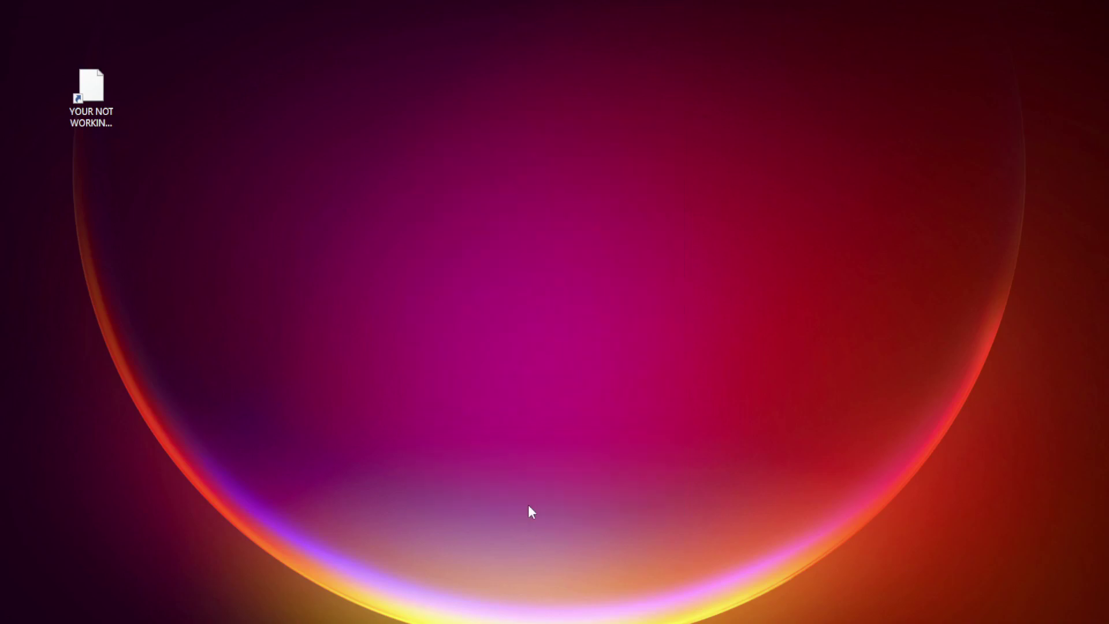
left_click(85, 98)
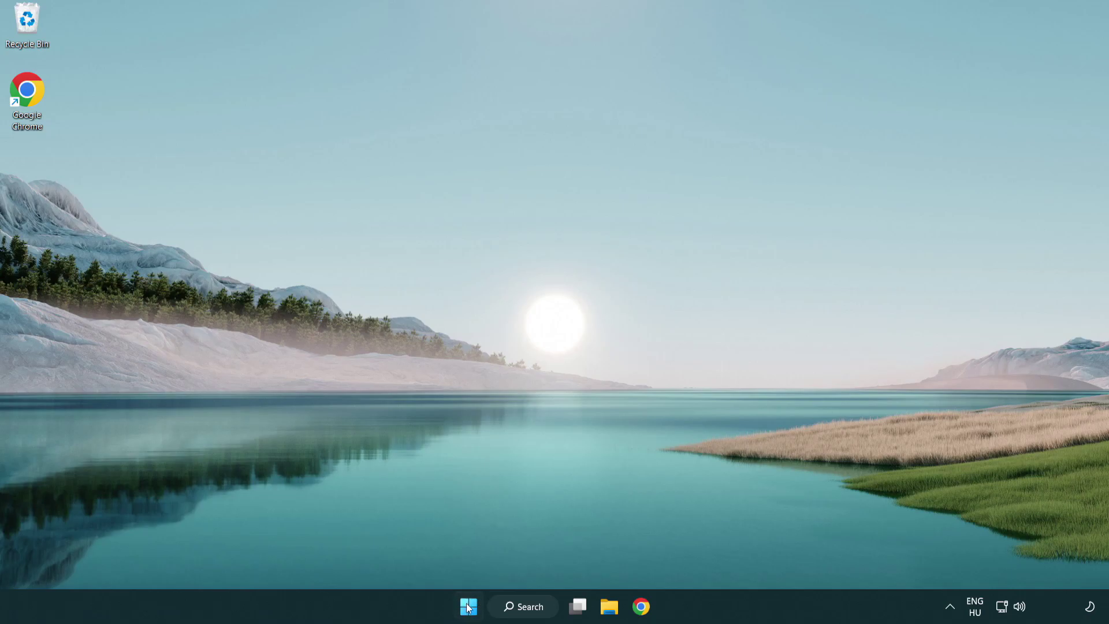
Launch Task Manager from the Start button's quick menu and show the Startup apps
right_click(468, 611)
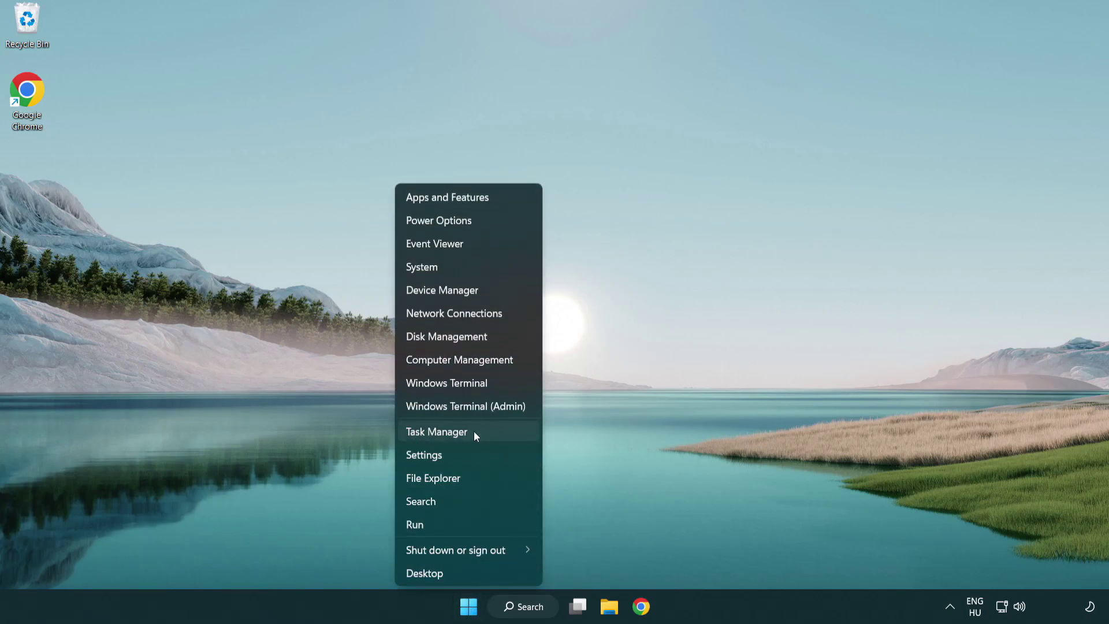
left_click(489, 434)
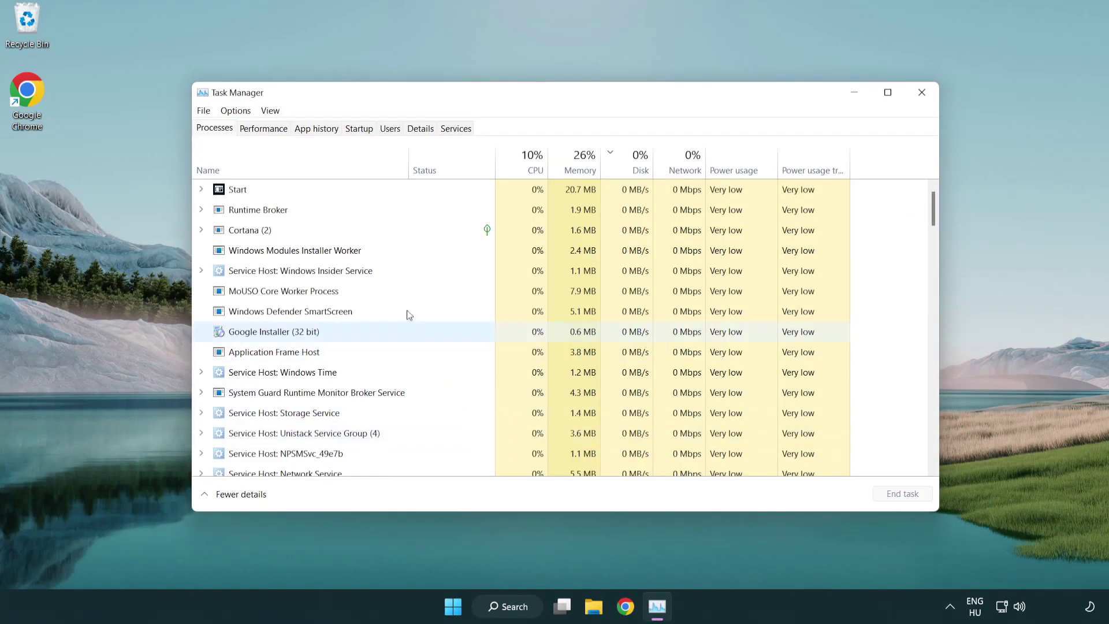
left_click(361, 130)
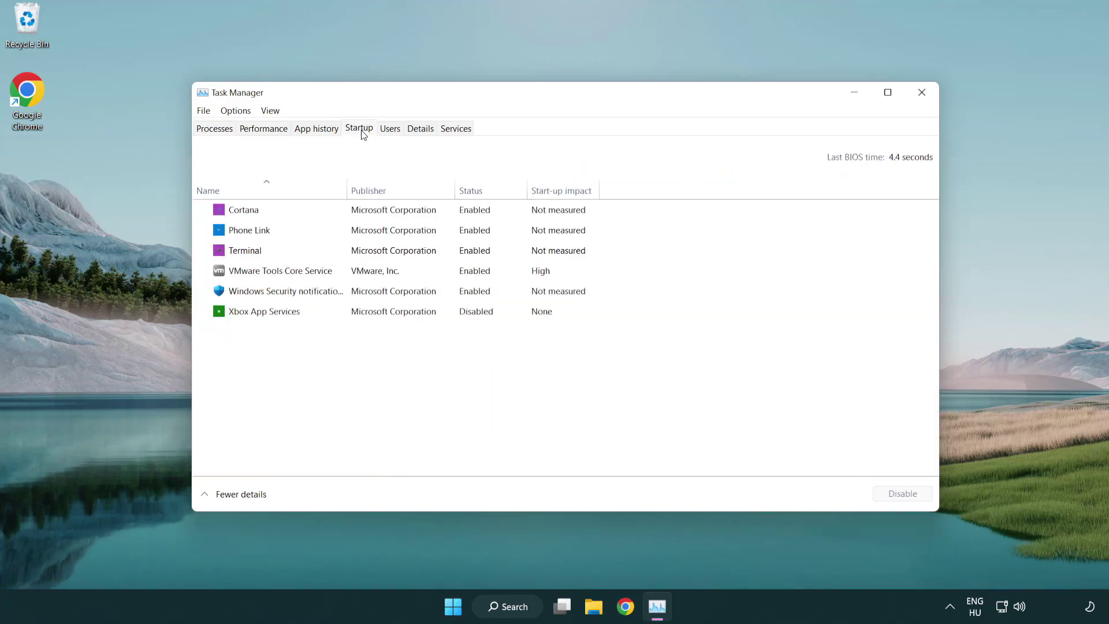
Disable Terminal, Phone Link, Cortana and Windows Security notifications at startup, then close Task Manager
left_click(363, 252)
left_click(880, 494)
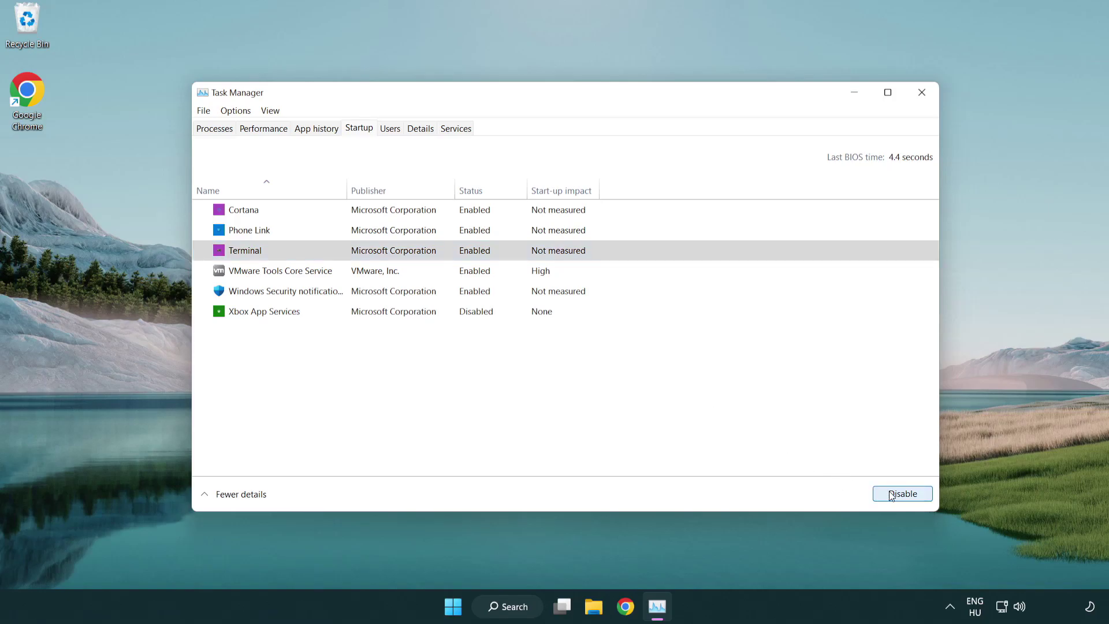
left_click(462, 234)
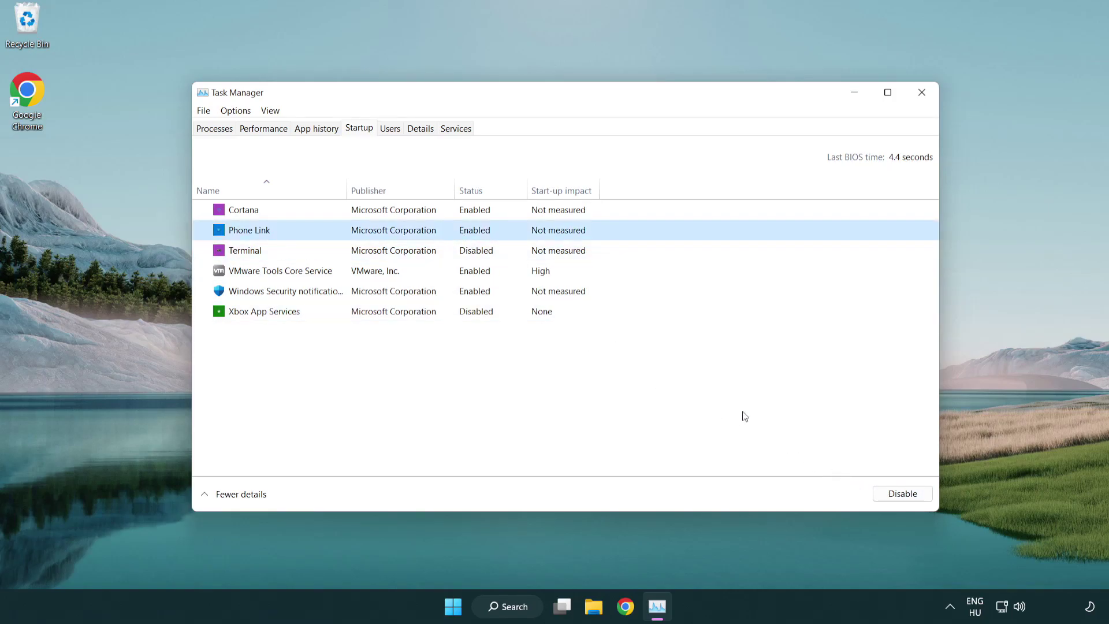
left_click(898, 495)
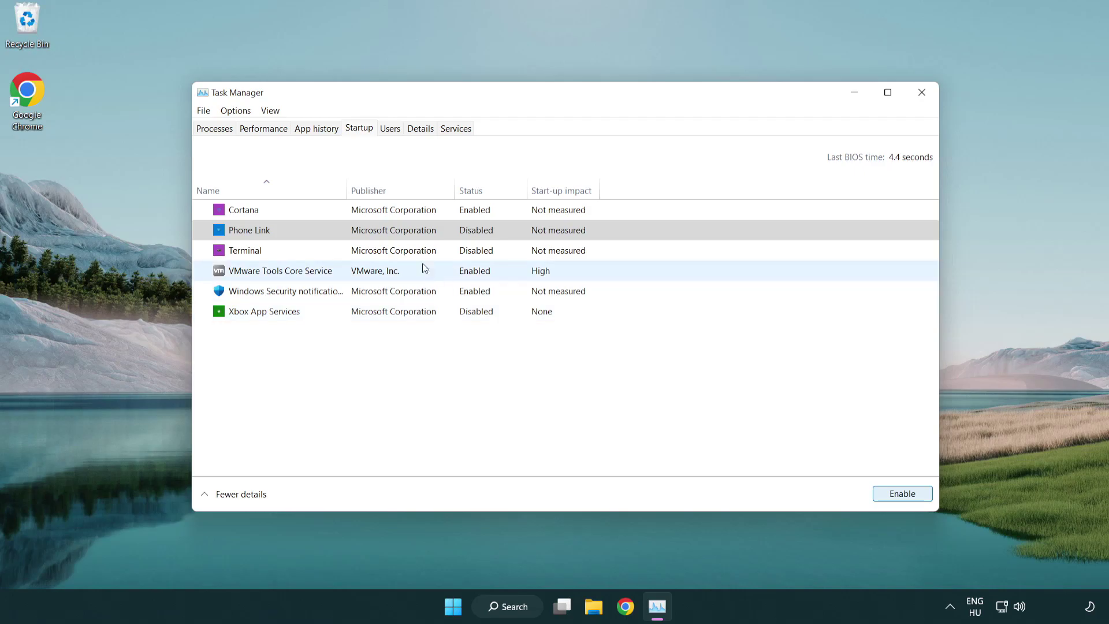
left_click(396, 216)
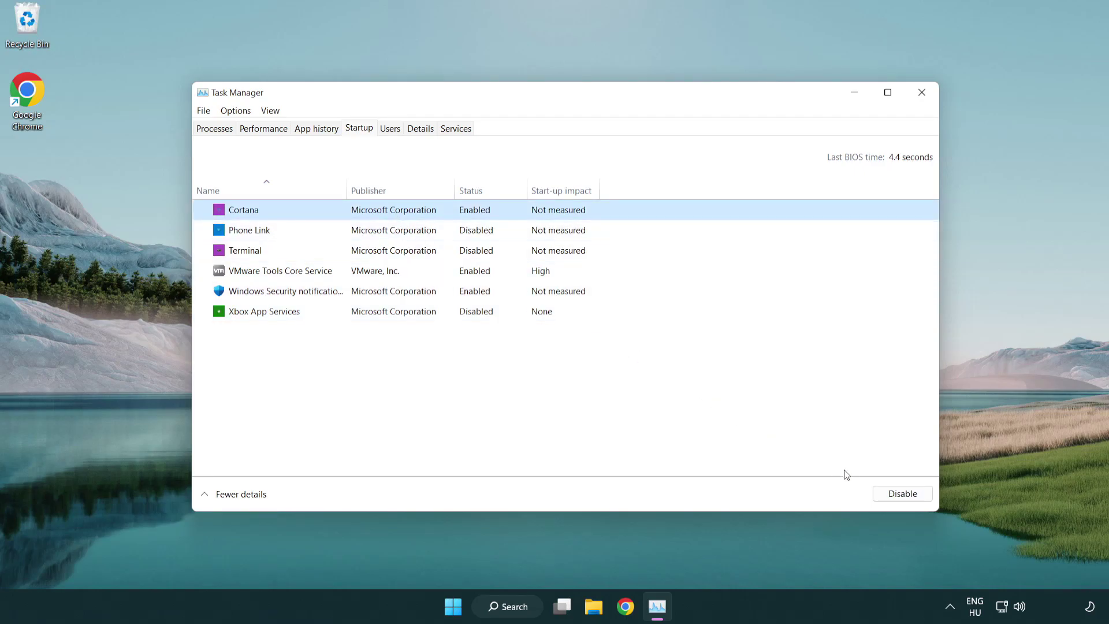
left_click(897, 494)
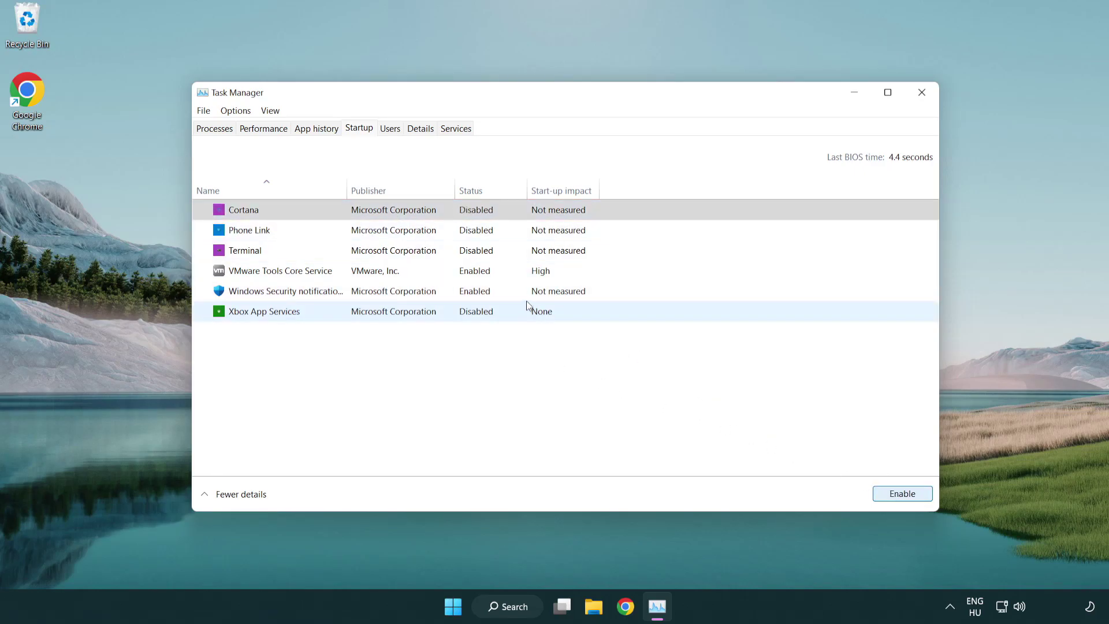
left_click(526, 295)
left_click(895, 496)
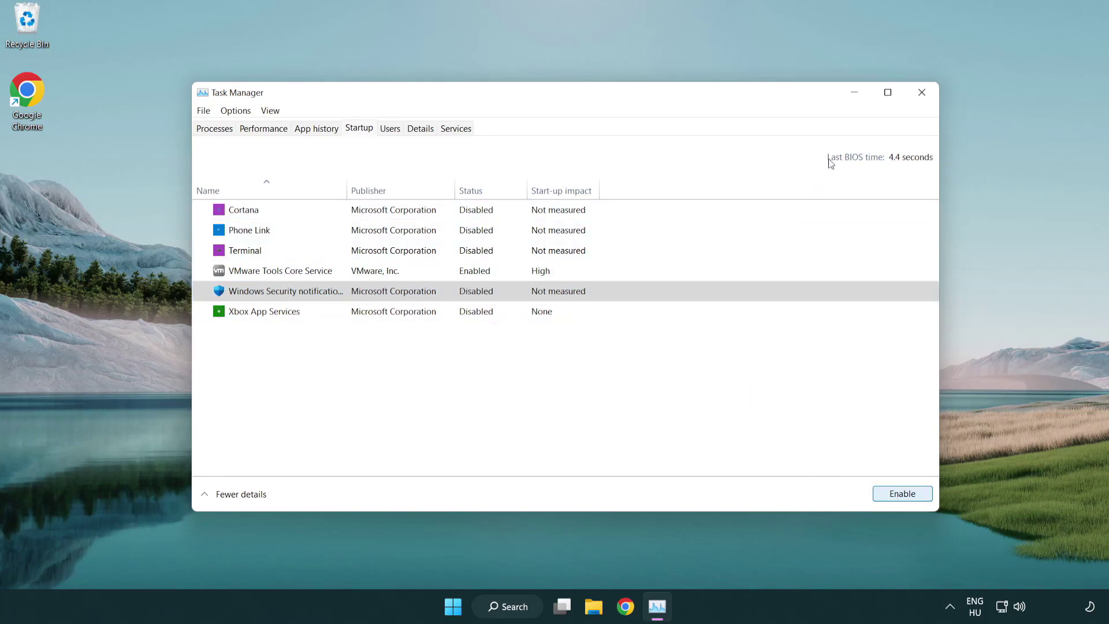
left_click(923, 98)
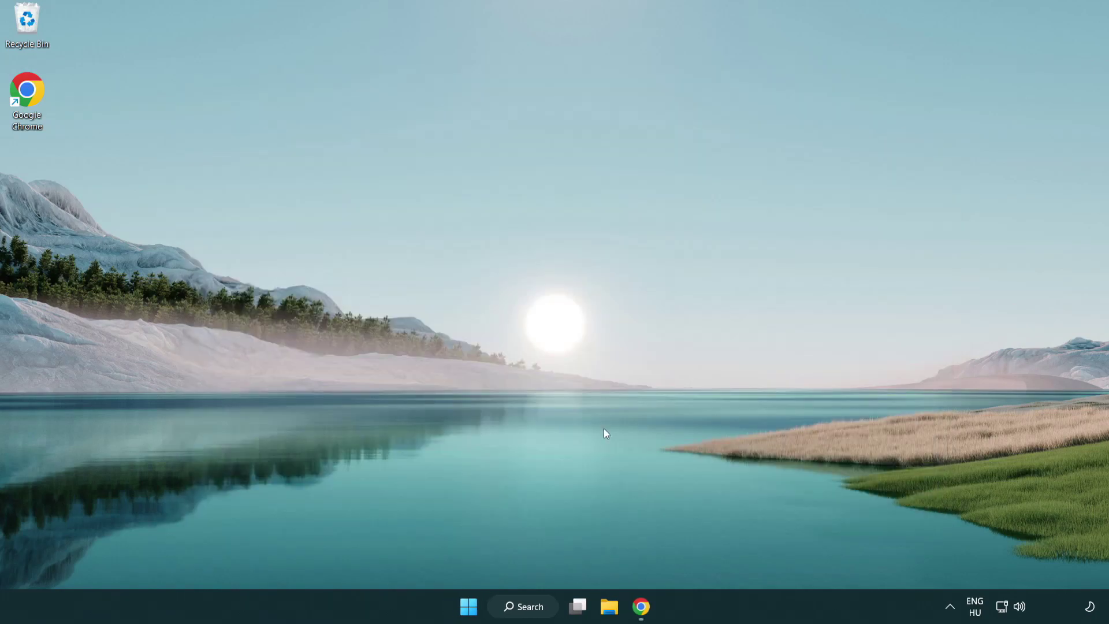
Download dxwebsetup.exe from the DirectX End-User Runtime Web Installer page and run it
left_click(641, 607)
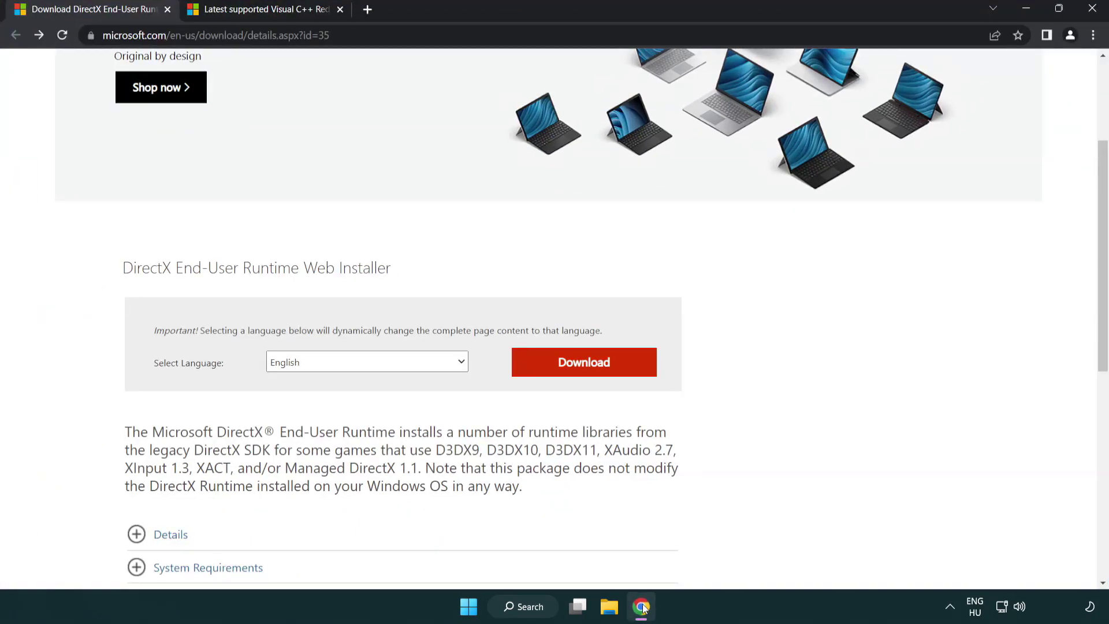
scroll(462, 502, "up", 1)
scroll(462, 502, "up", 3)
left_click(405, 36)
left_click(405, 38)
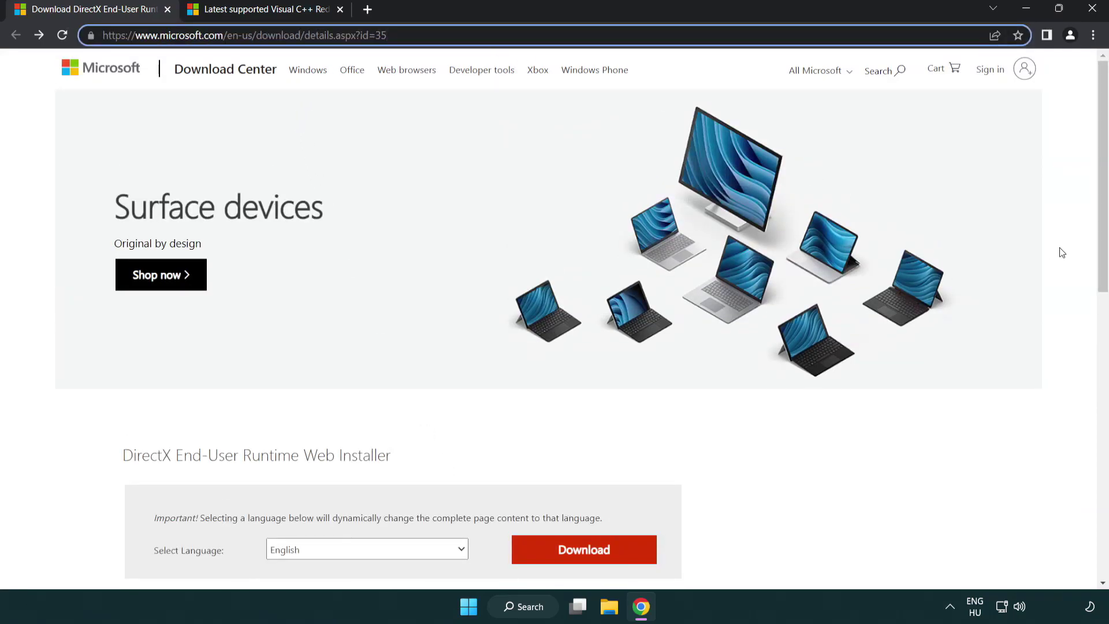
left_click(1059, 250)
left_click_drag(1099, 250, 1100, 319)
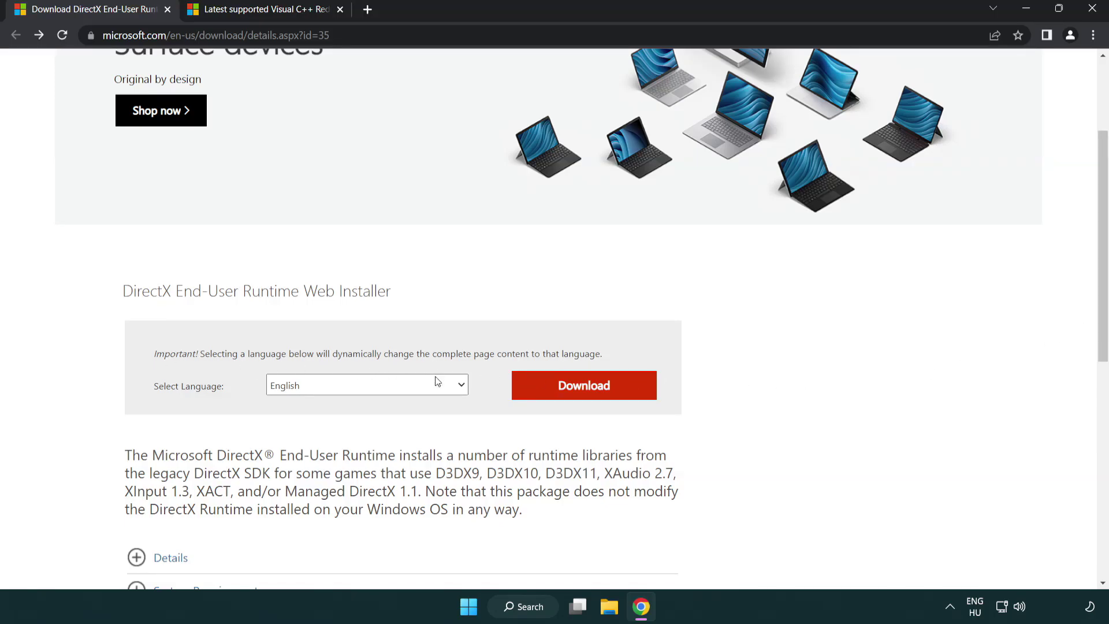
left_click(589, 397)
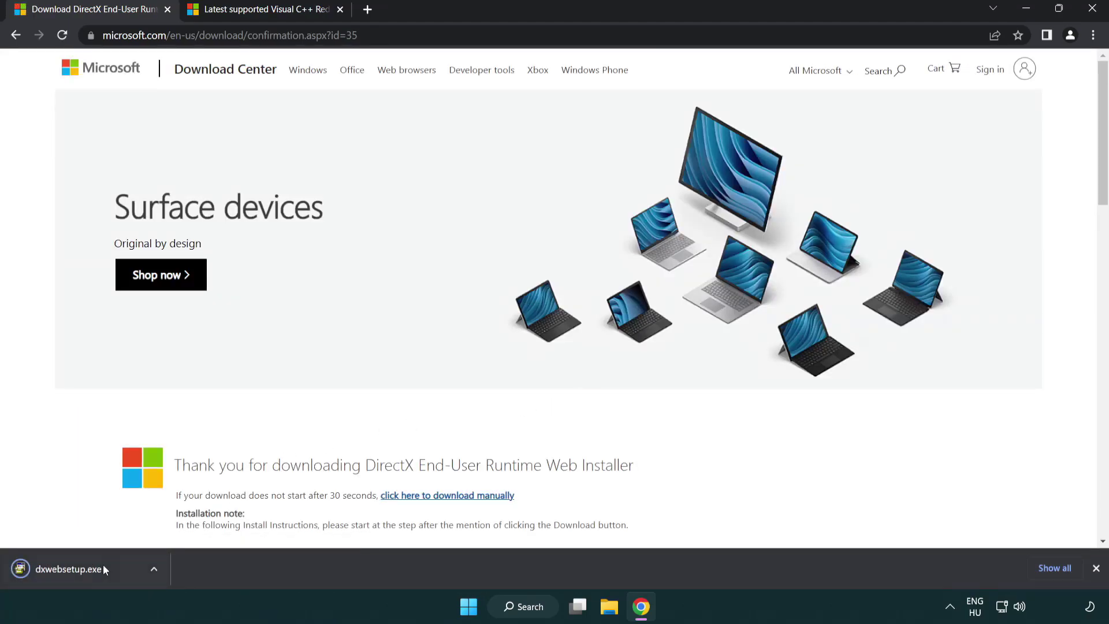
left_click(71, 570)
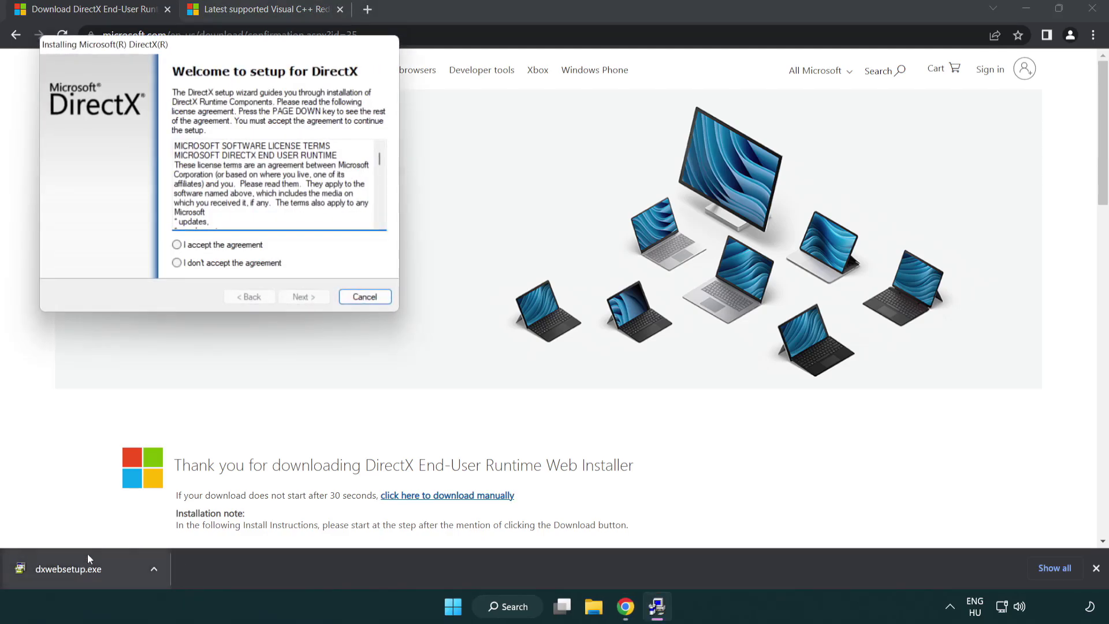
Accept the DirectX license, skip the Bing Bar offer, install and finish the setup
left_click_drag(168, 52, 487, 174)
left_click_drag(699, 287, 698, 335)
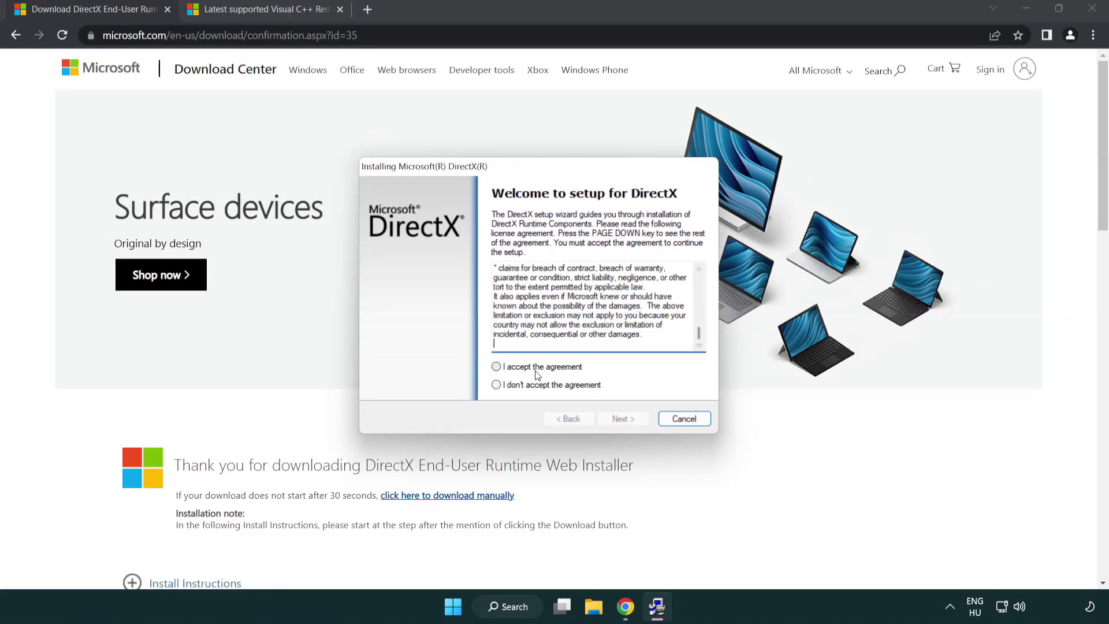
left_click(496, 368)
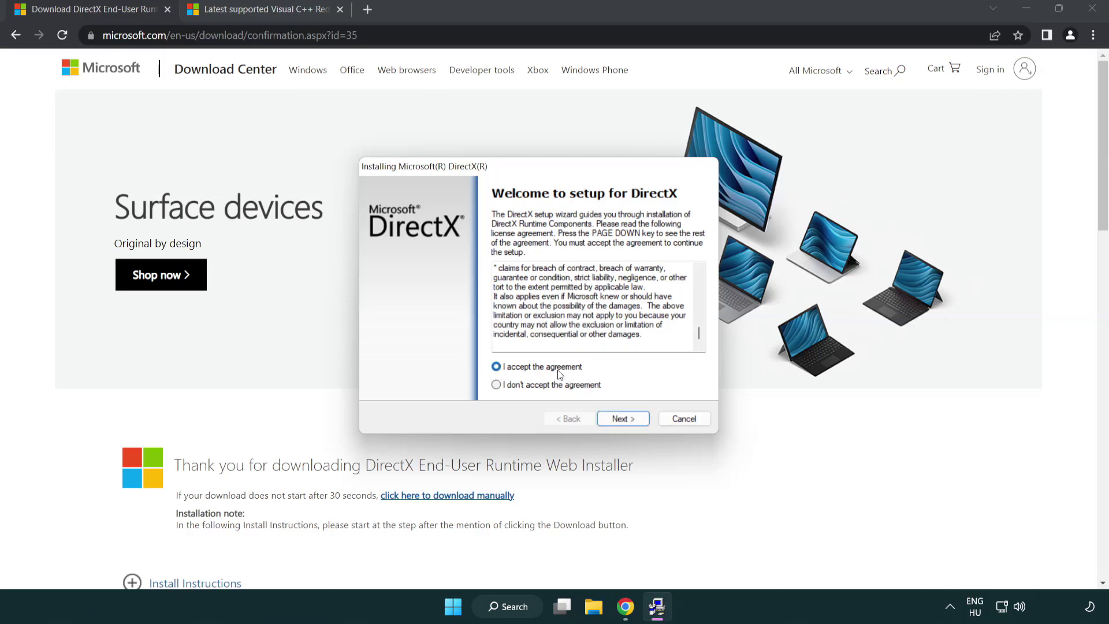
left_click(623, 419)
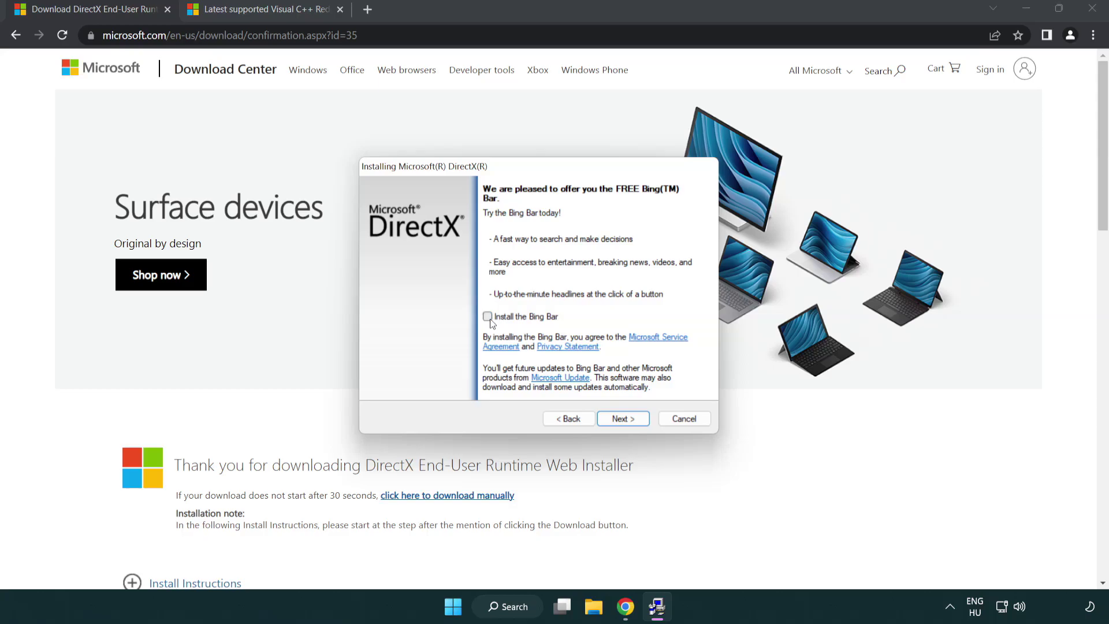
left_click(627, 419)
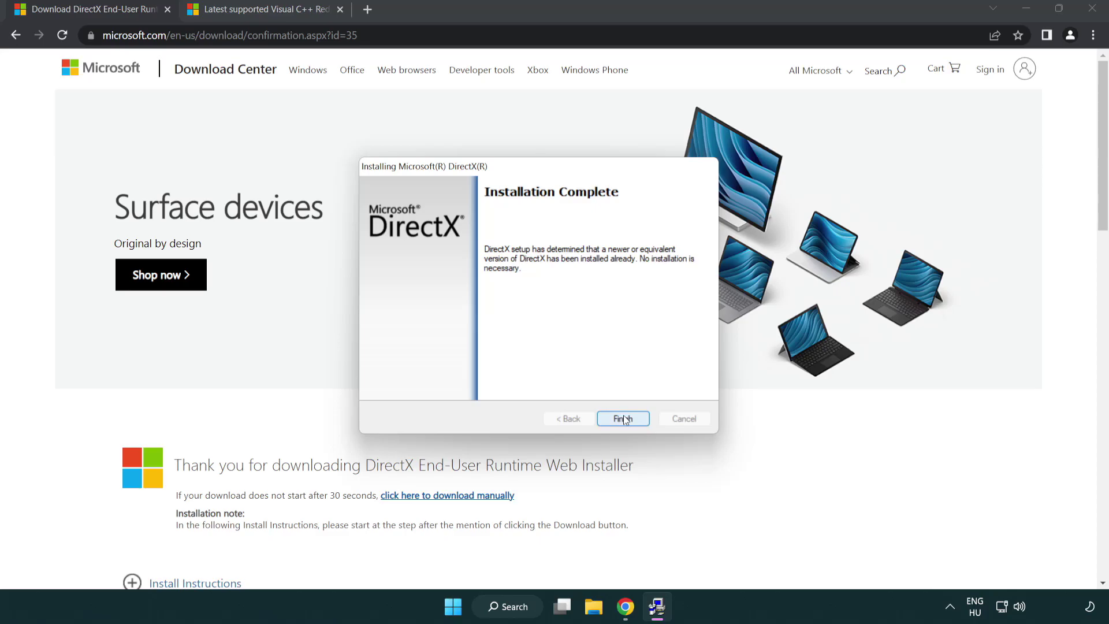
left_click(623, 418)
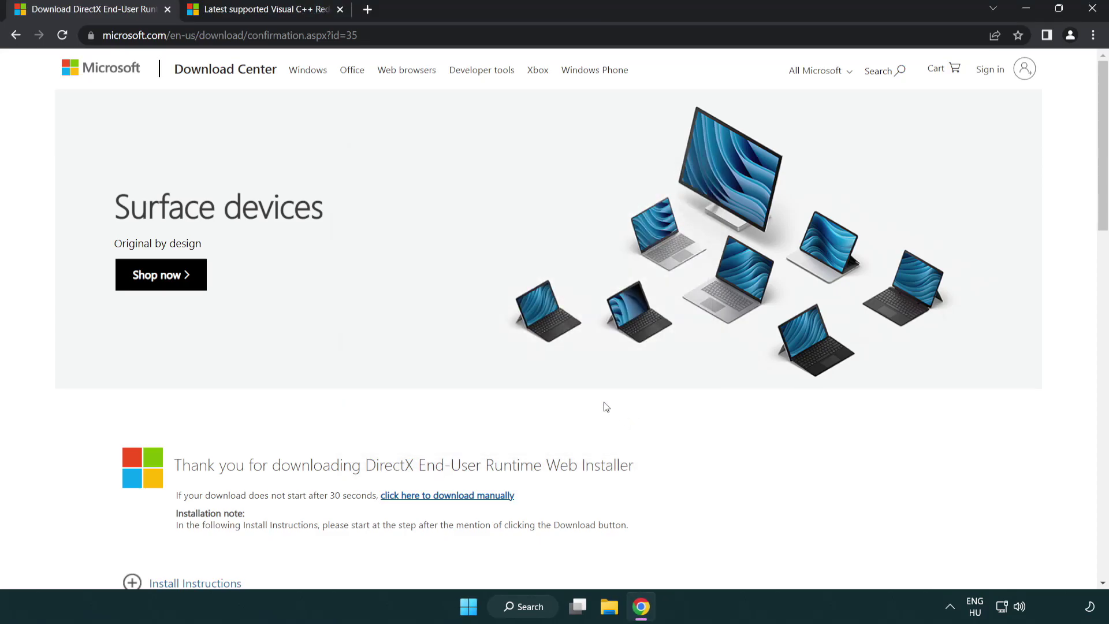
Close the DirectX tab and download the ARM64, x86 and x64 Visual C++ redistributables
left_click(168, 10)
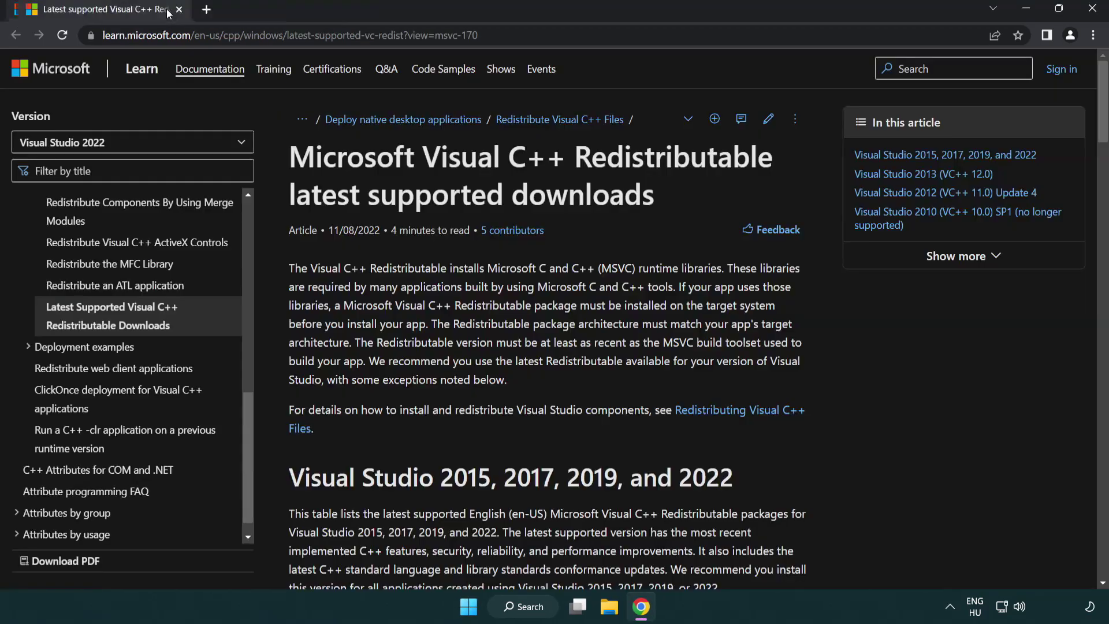
left_click(593, 37)
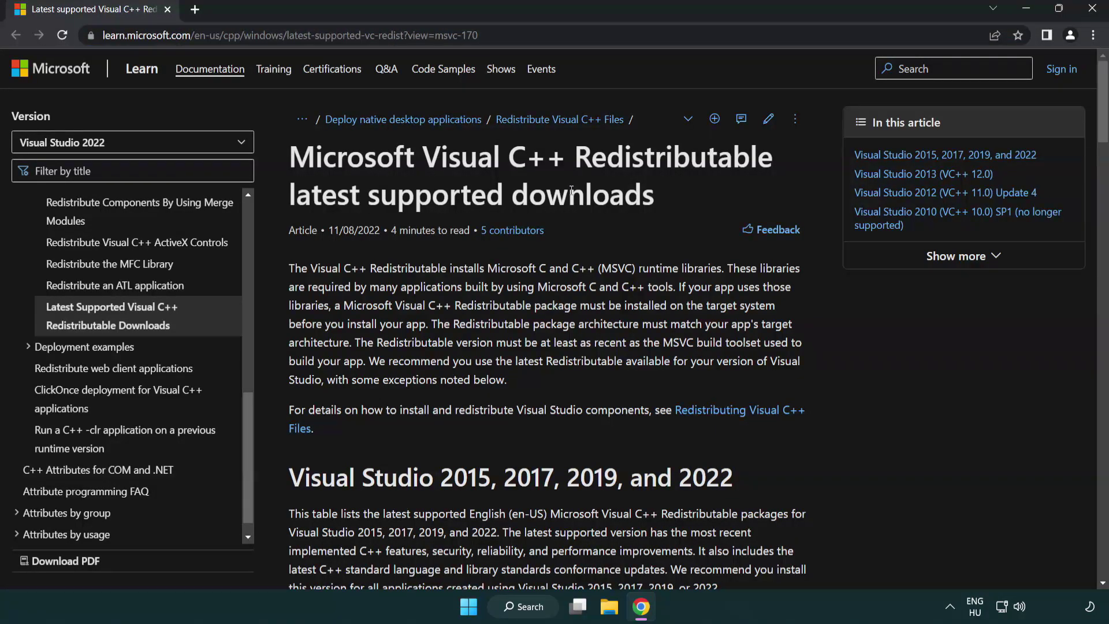
scroll(570, 190, "down", 6)
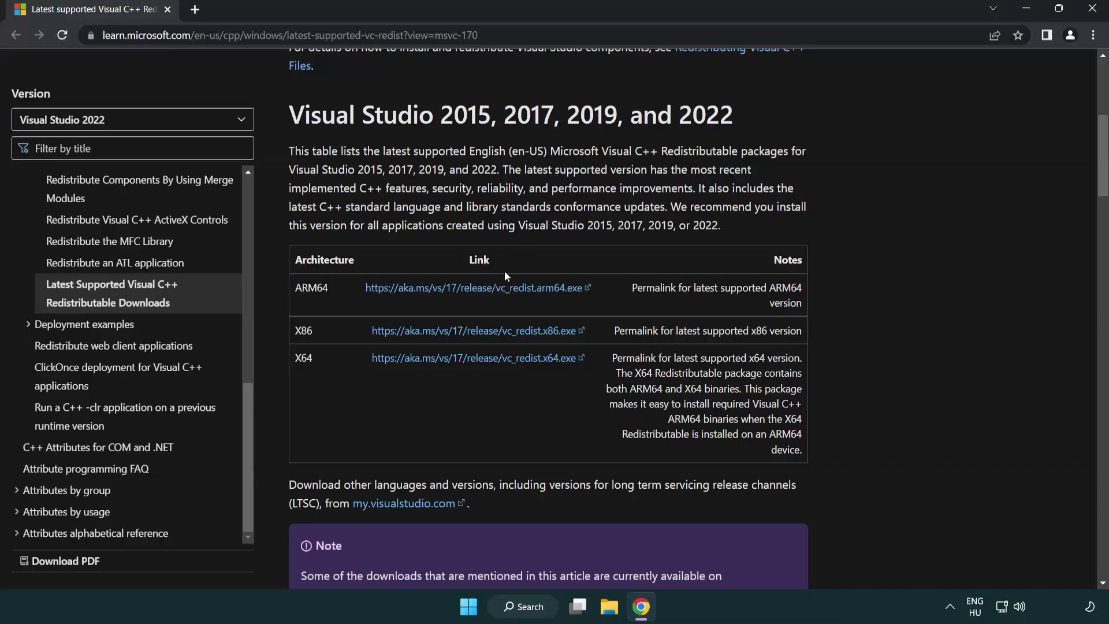
left_click(450, 288)
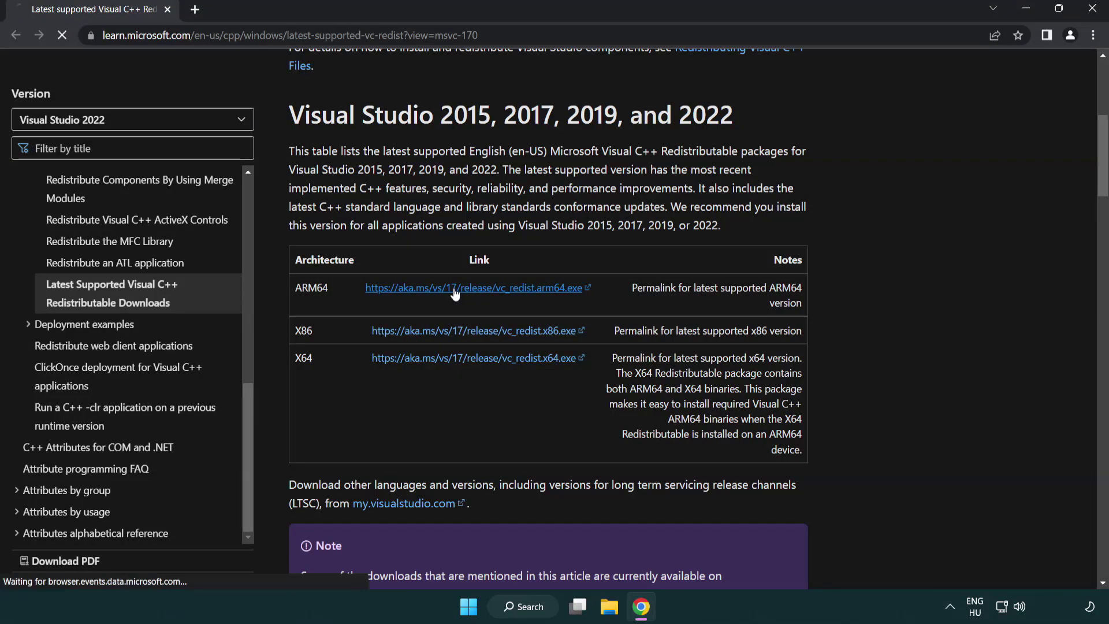
left_click(463, 331)
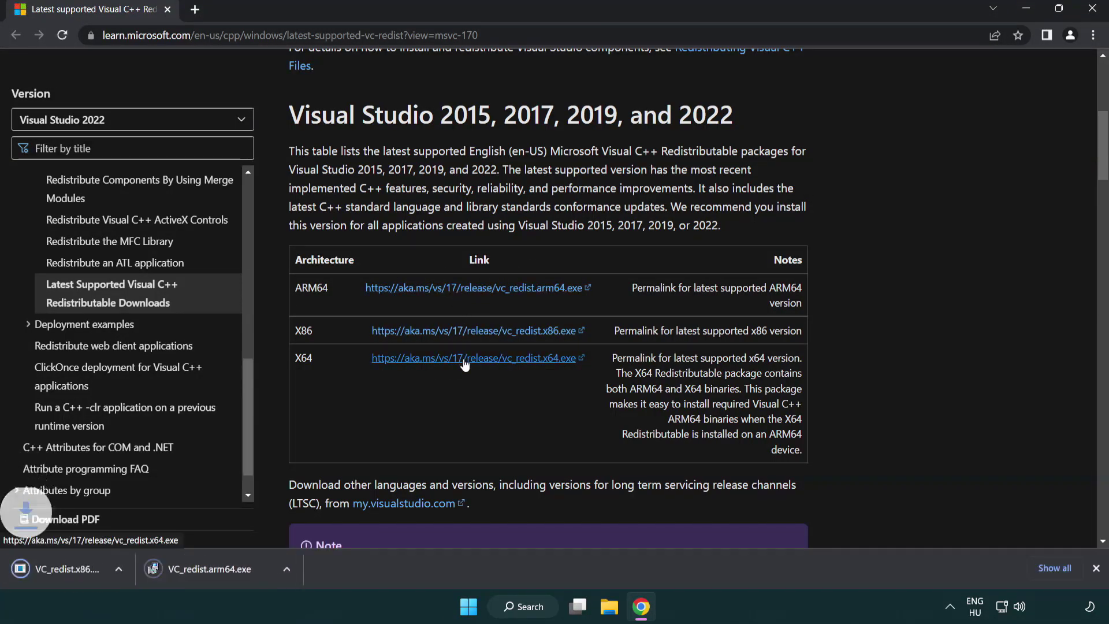
left_click(462, 358)
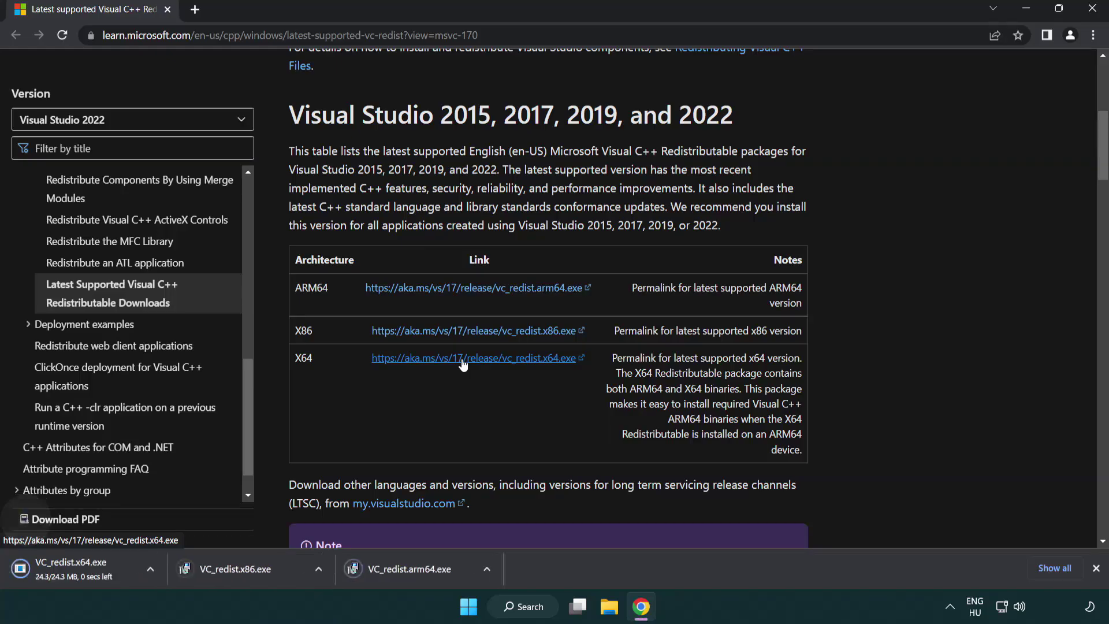
Run VC_redist.arm64.exe and accept its license terms
left_click(423, 575)
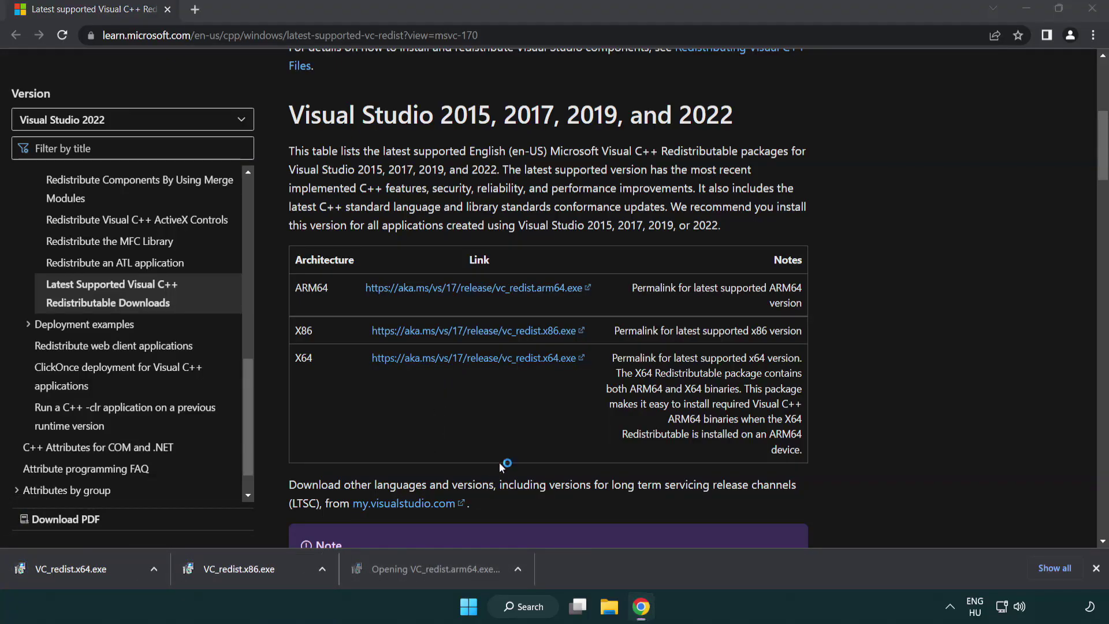
left_click_drag(712, 282, 716, 338)
left_click(395, 360)
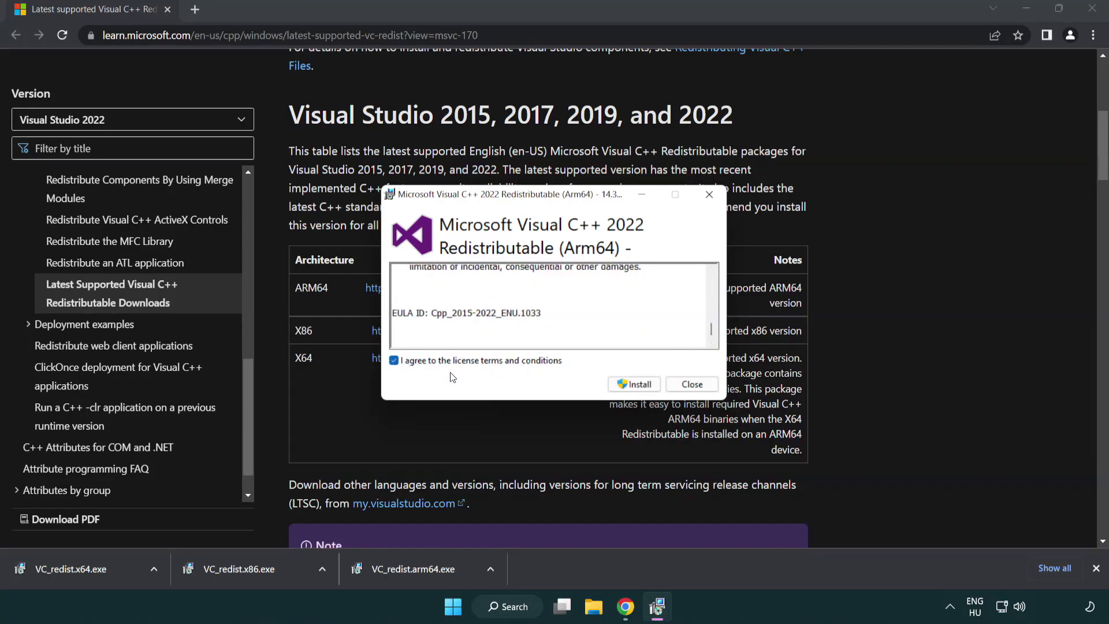
Attempt the ARM64 install, then install the x86 and x64 redistributables and close Chrome
left_click(618, 383)
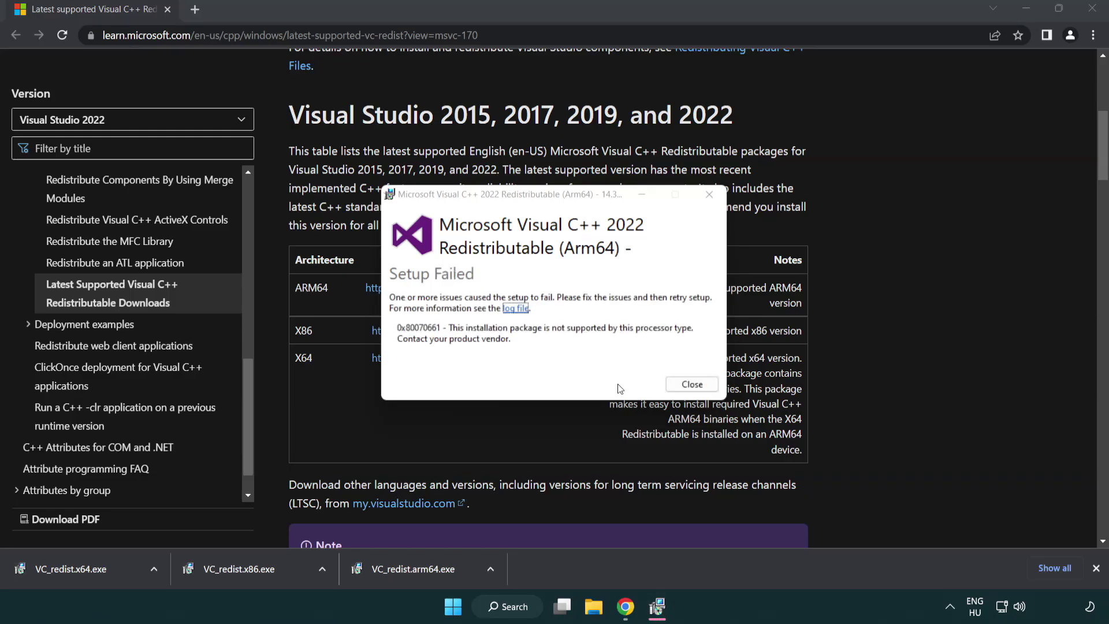
left_click(691, 384)
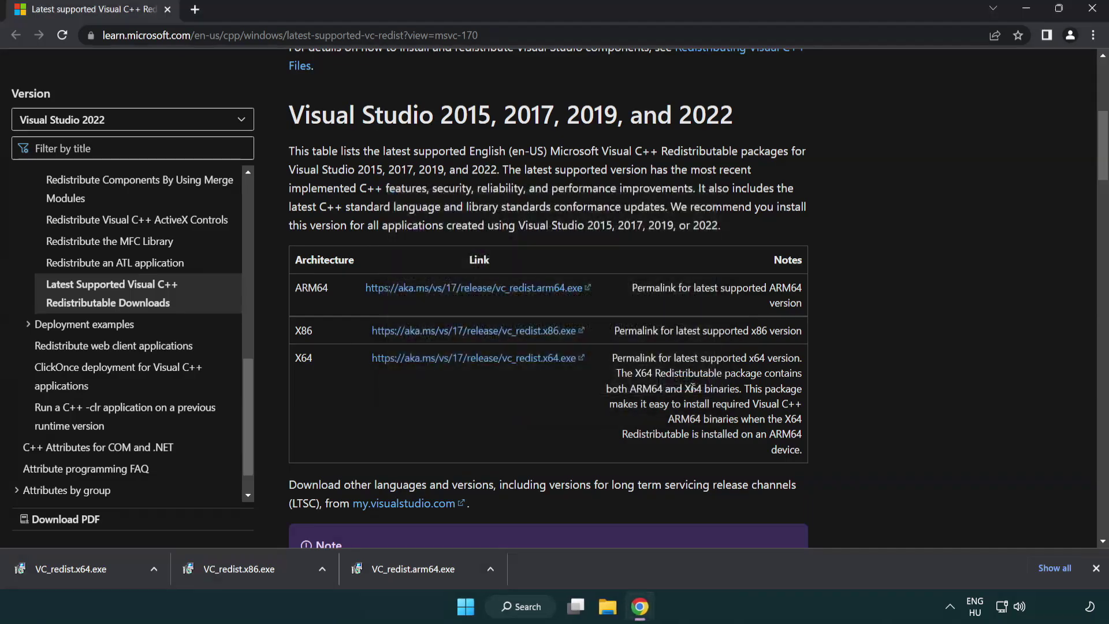
left_click(248, 575)
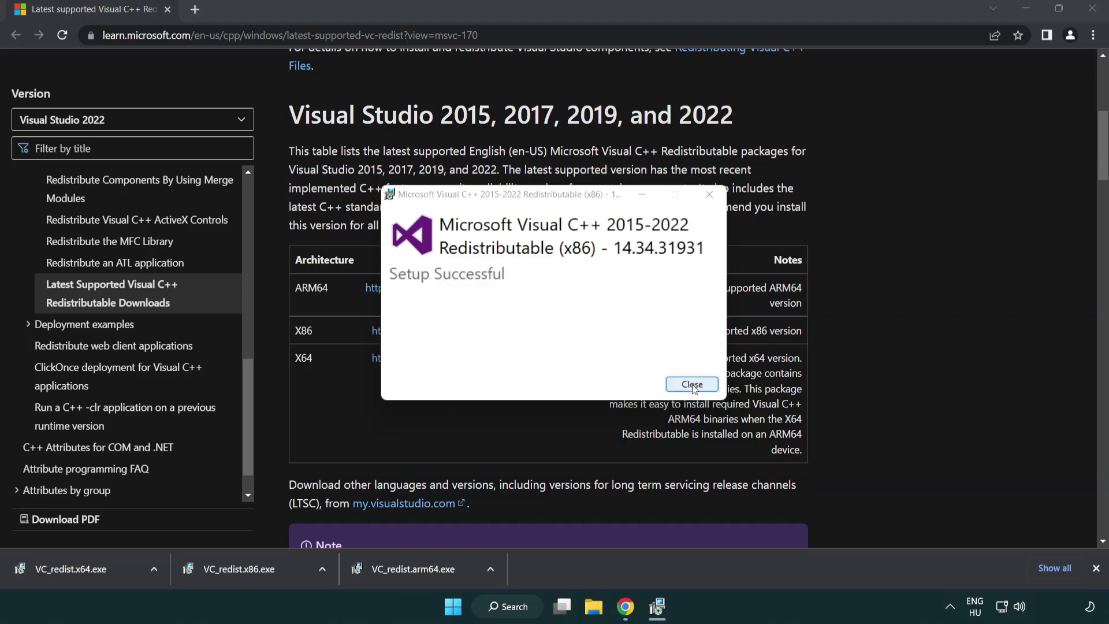
left_click(692, 385)
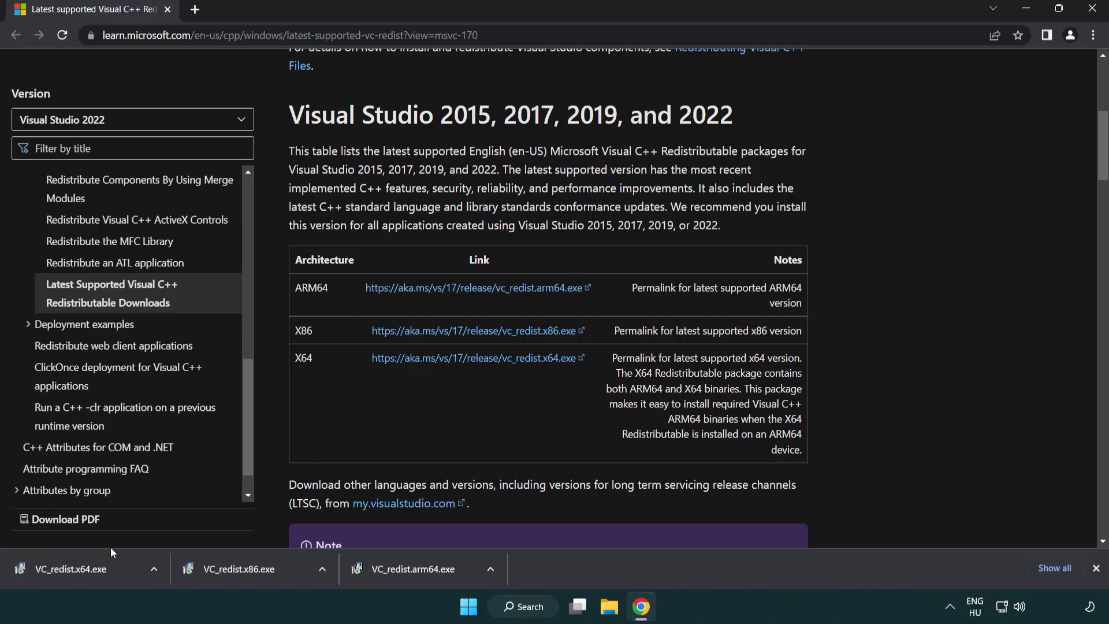
left_click(83, 567)
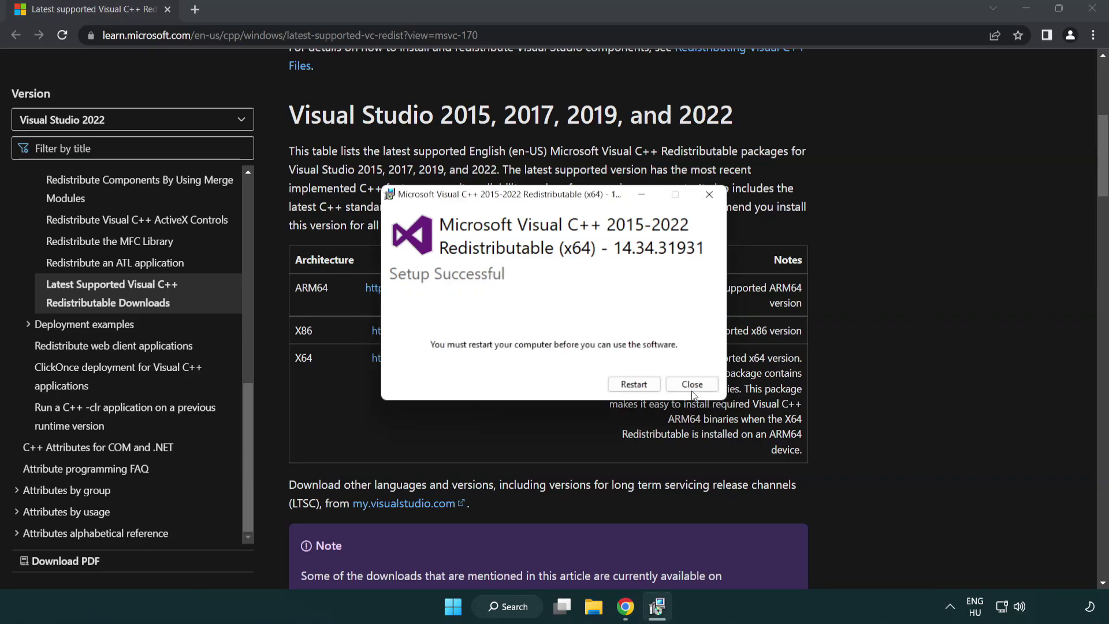
left_click(701, 385)
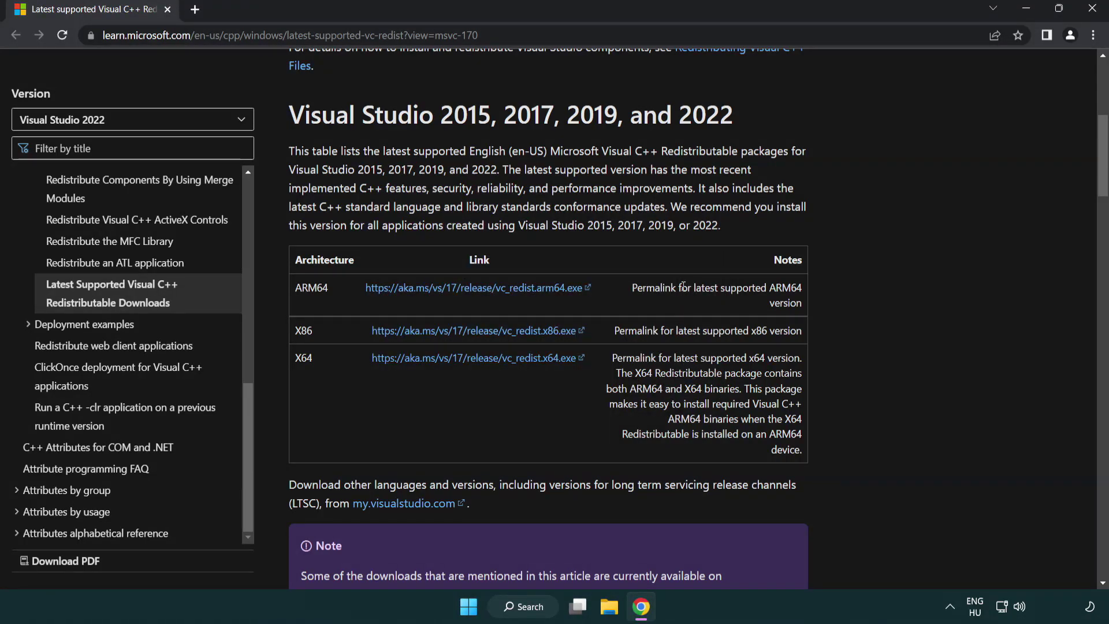
left_click(1093, 11)
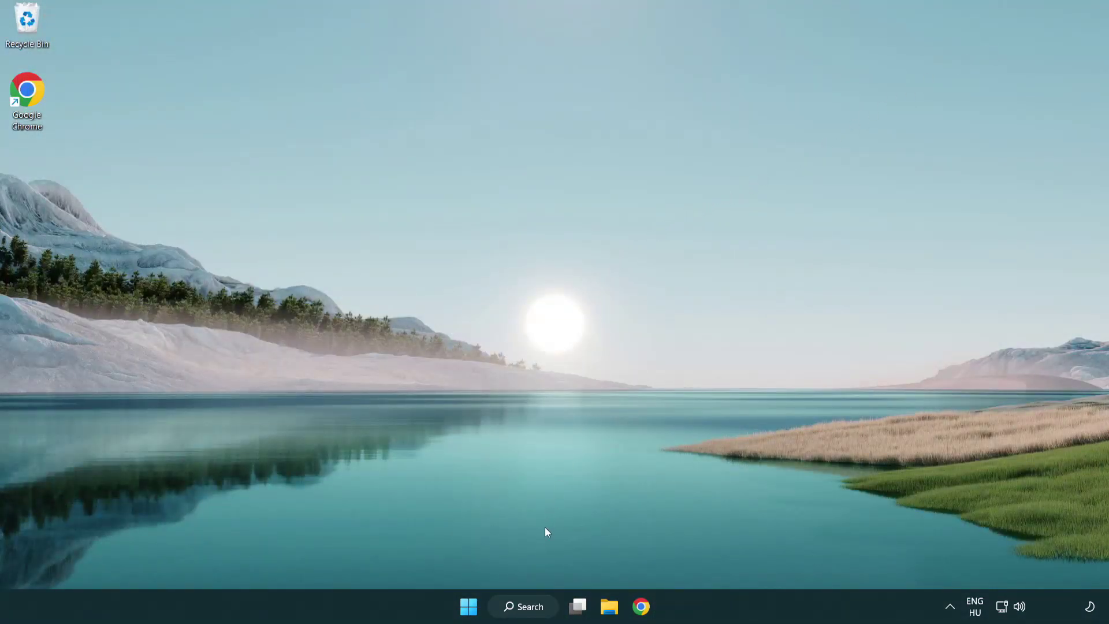
Search 'cmd' and run Command Prompt as administrator
left_click(518, 611)
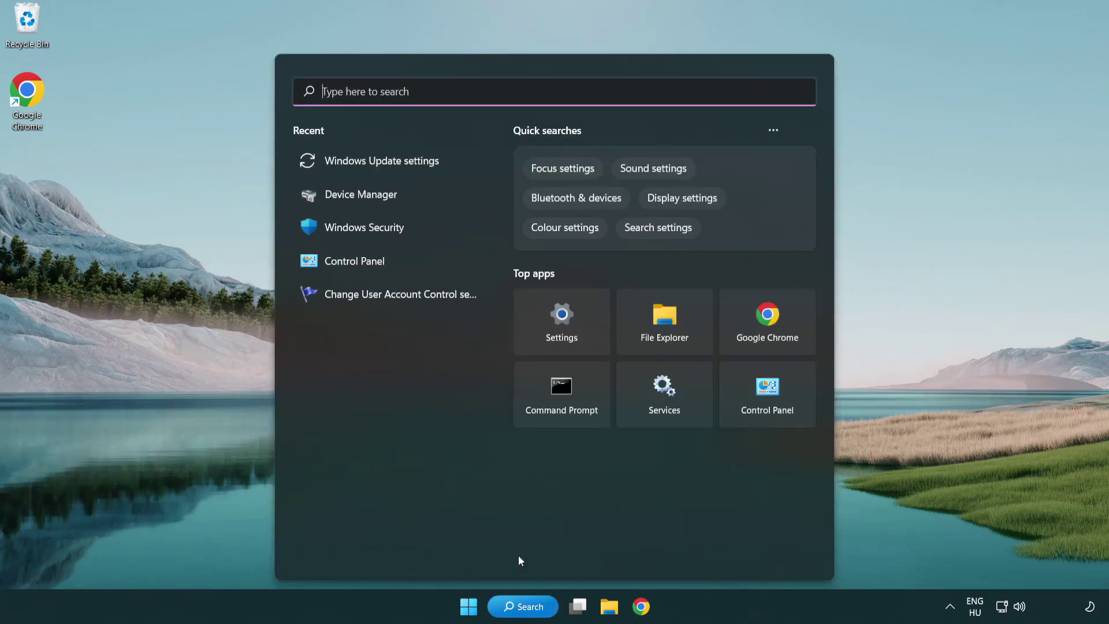
type("cmd")
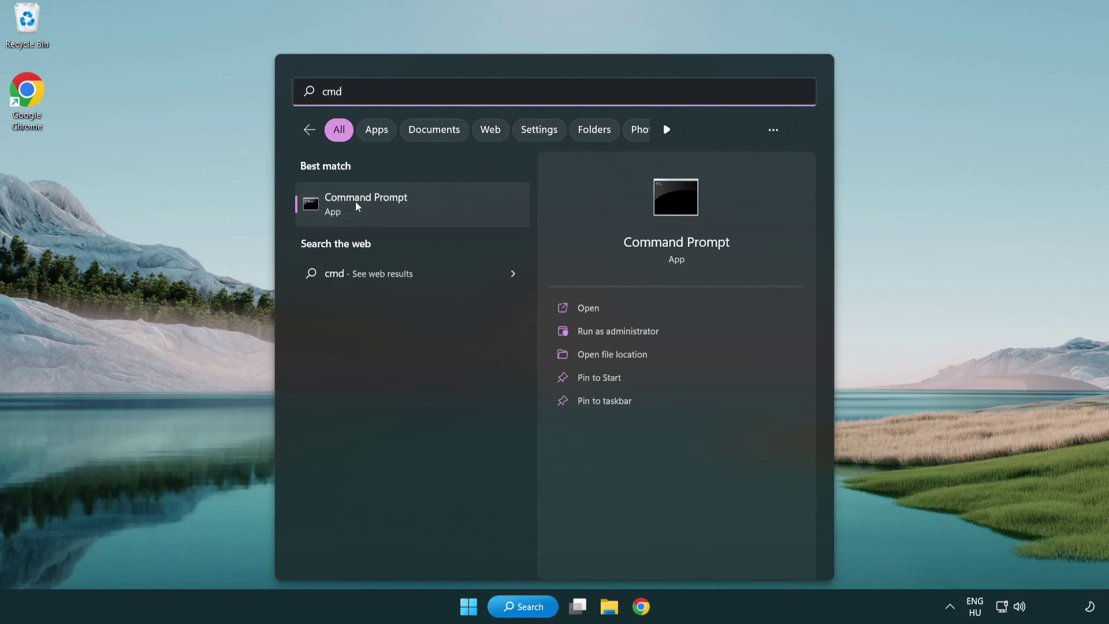
right_click(425, 212)
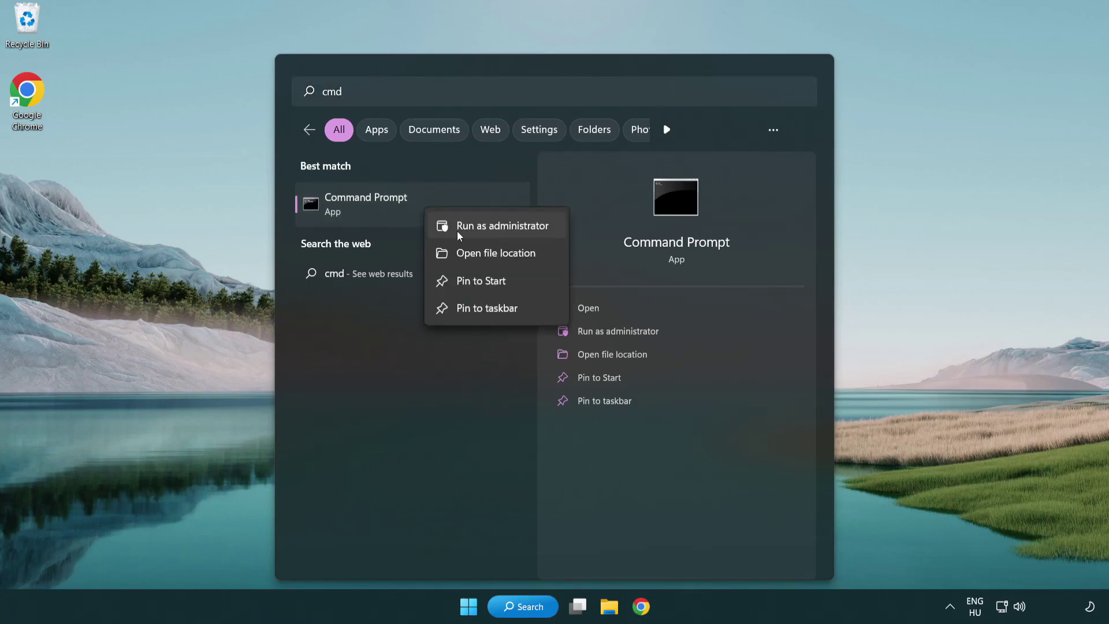
left_click(500, 228)
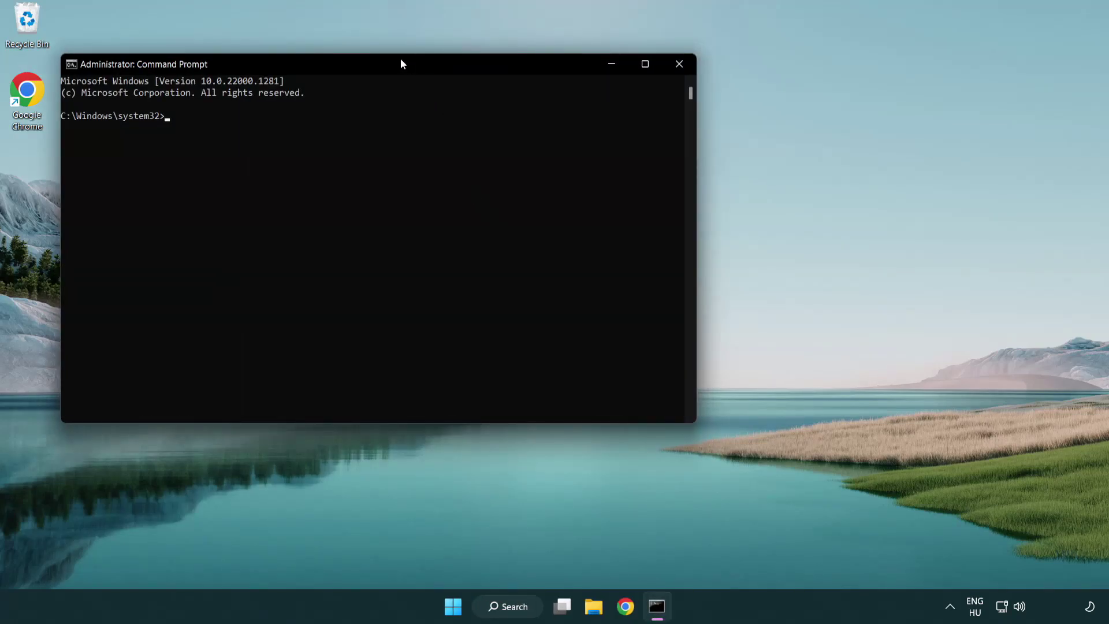
left_click_drag(402, 63, 565, 112)
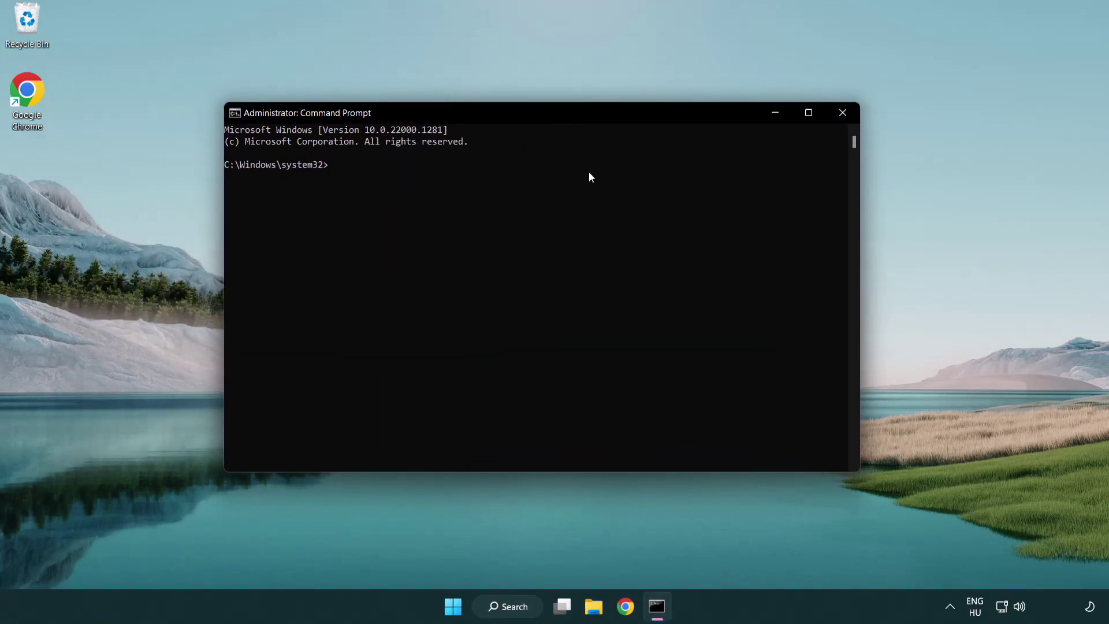
Run sfc /scannow until no integrity violations are found, close Command Prompt, and show Start's power options
type("sfc /scannow")
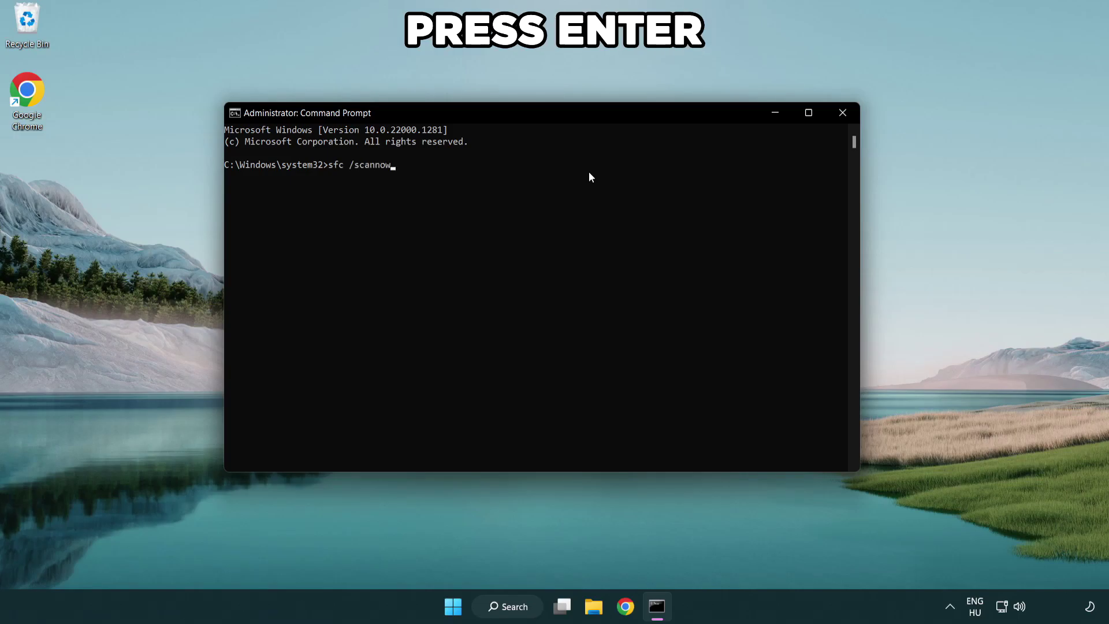
key("Return")
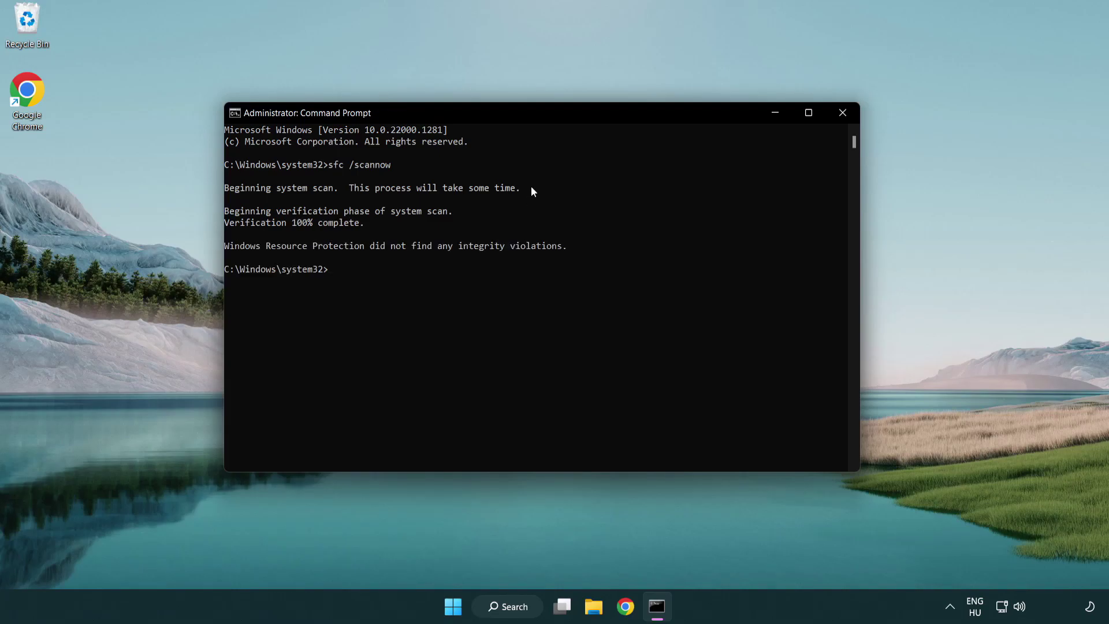
left_click(846, 116)
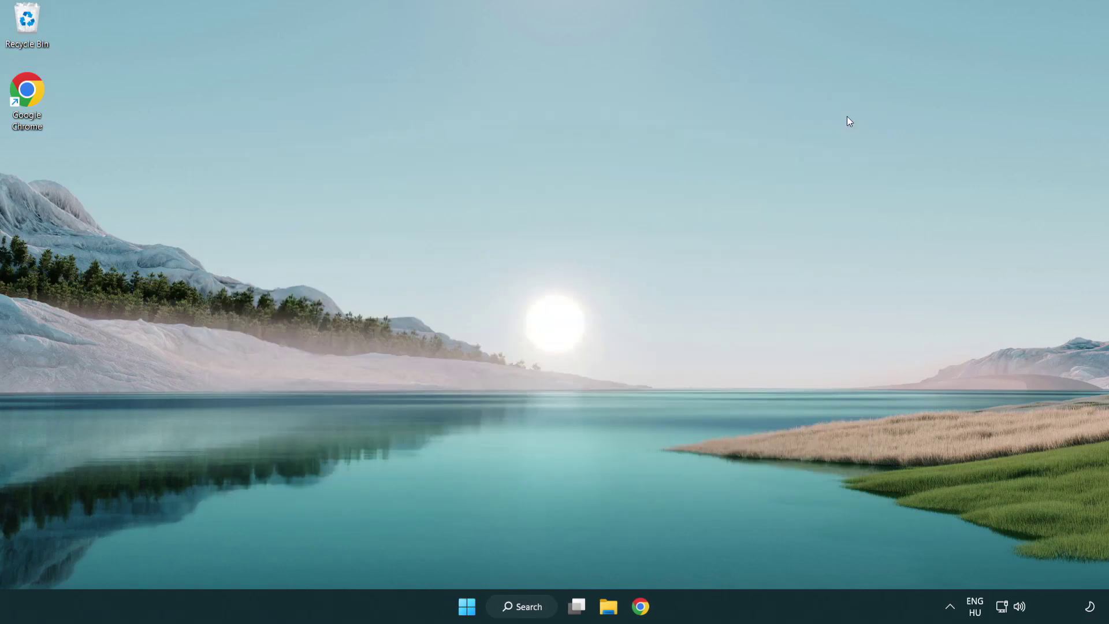
left_click(465, 606)
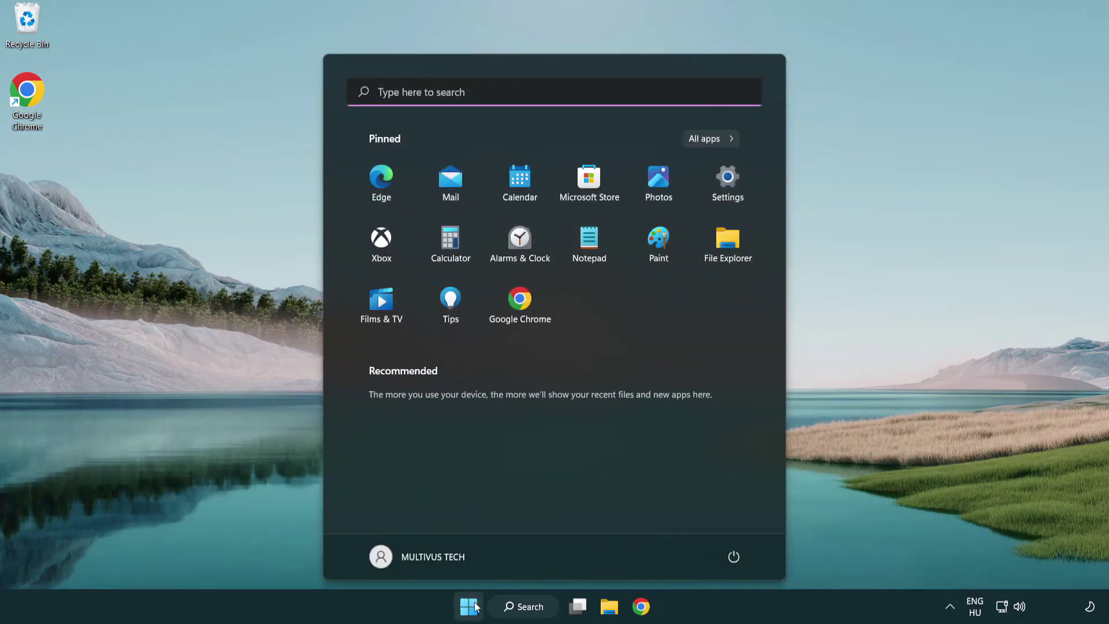
left_click(738, 556)
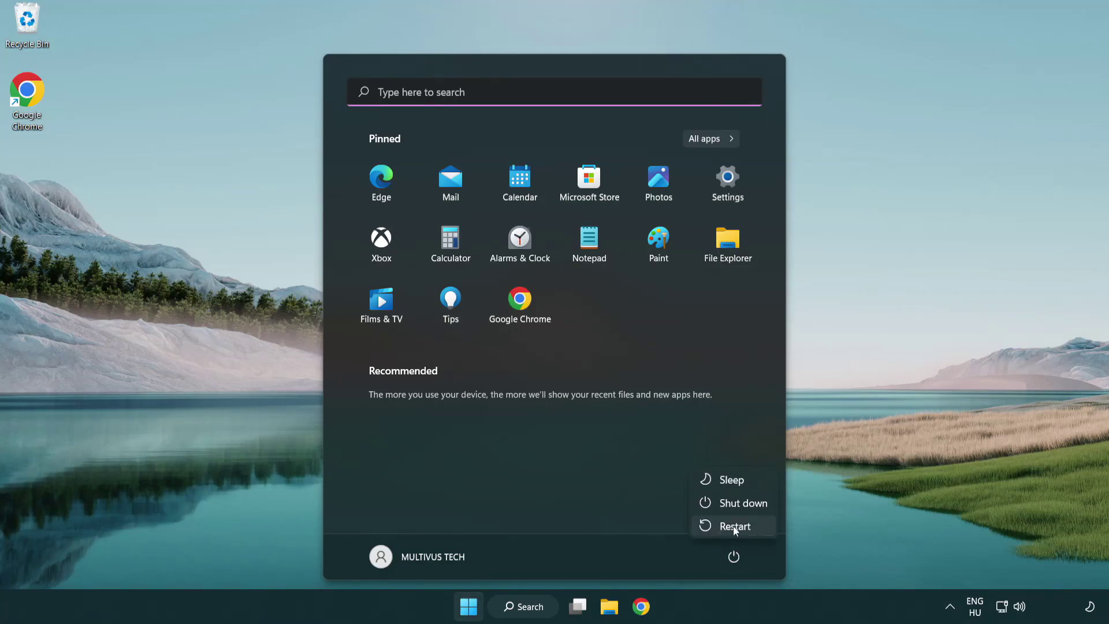